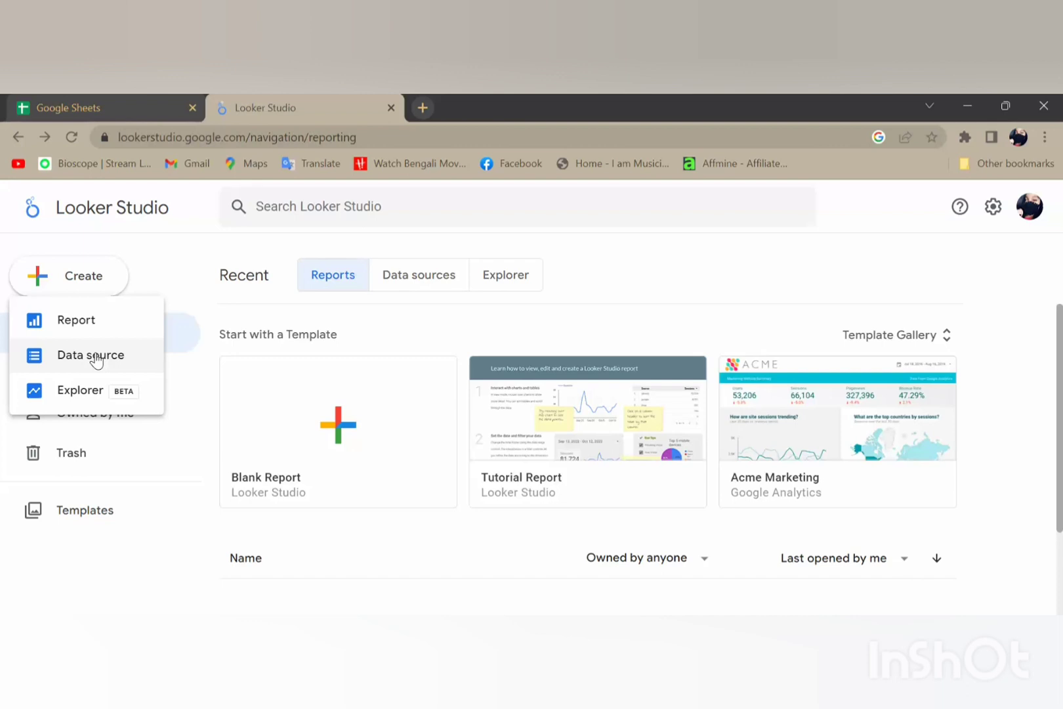
Start creating a new data source from the home page
{"action": "left_click", "coordinate": [97, 357]}
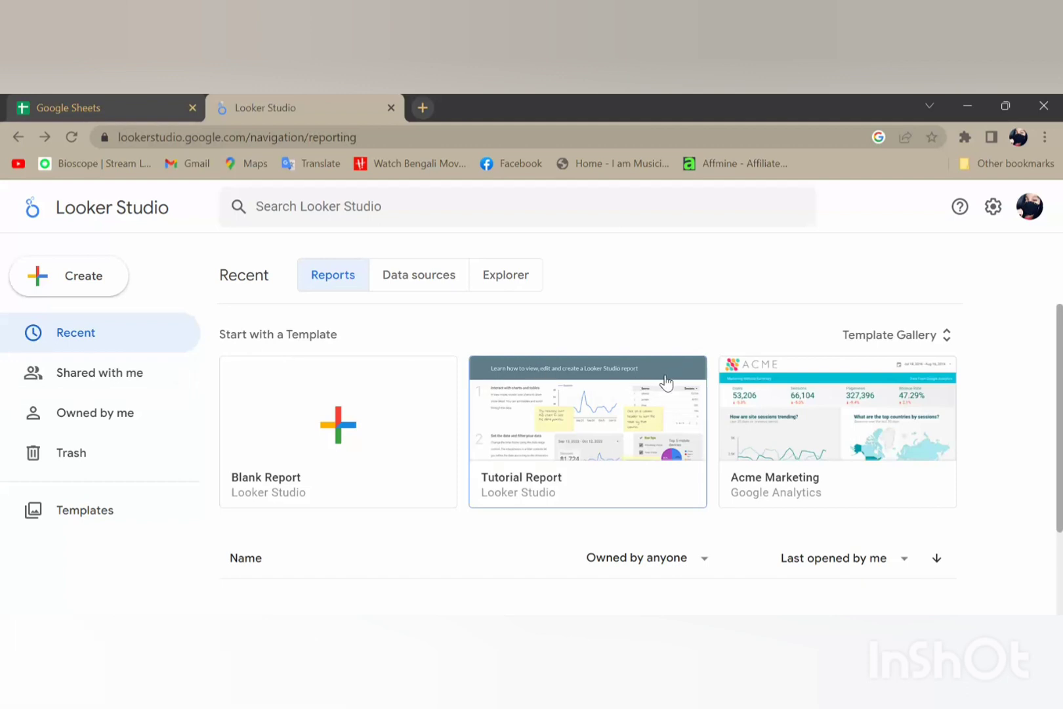
{"action": "left_click", "coordinate": [83, 281]}
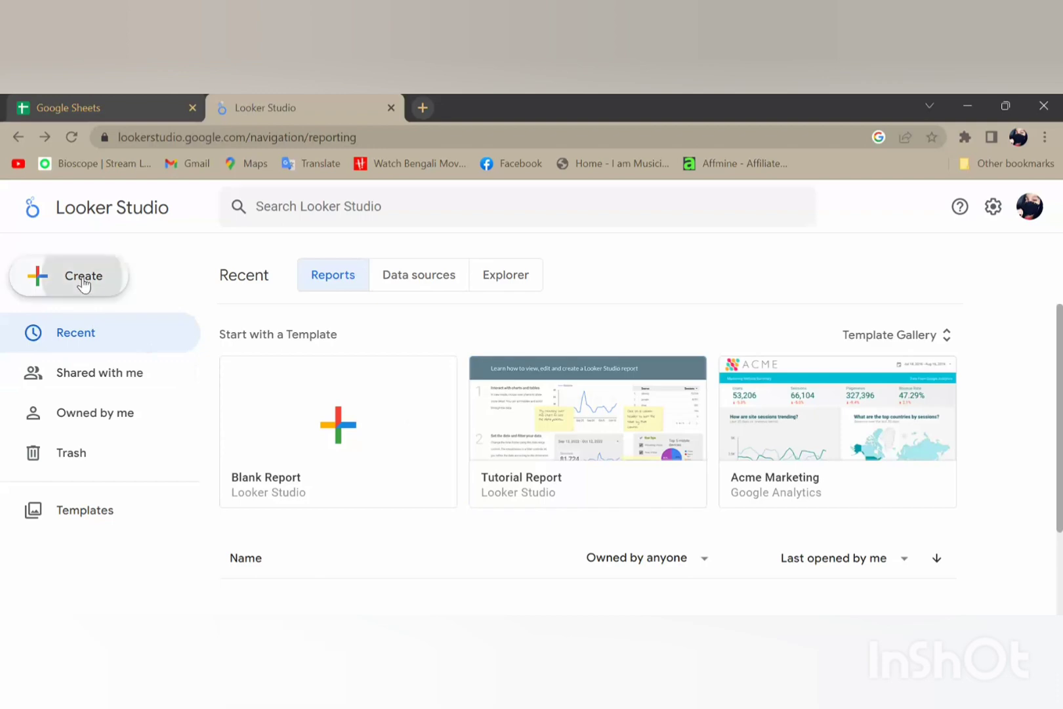
{"action": "left_click", "coordinate": [90, 363]}
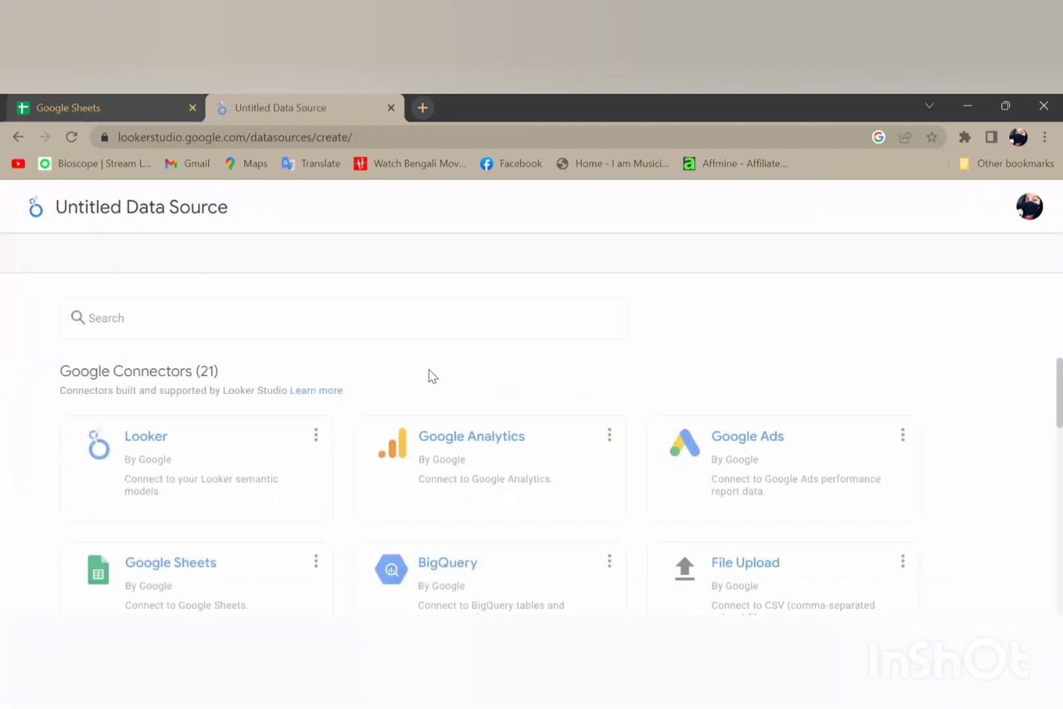
Look through the available Google connectors and partner connectors for the new data source
{"action": "scroll", "coordinate": [645, 406], "scroll_direction": "down", "scroll_amount": 1}
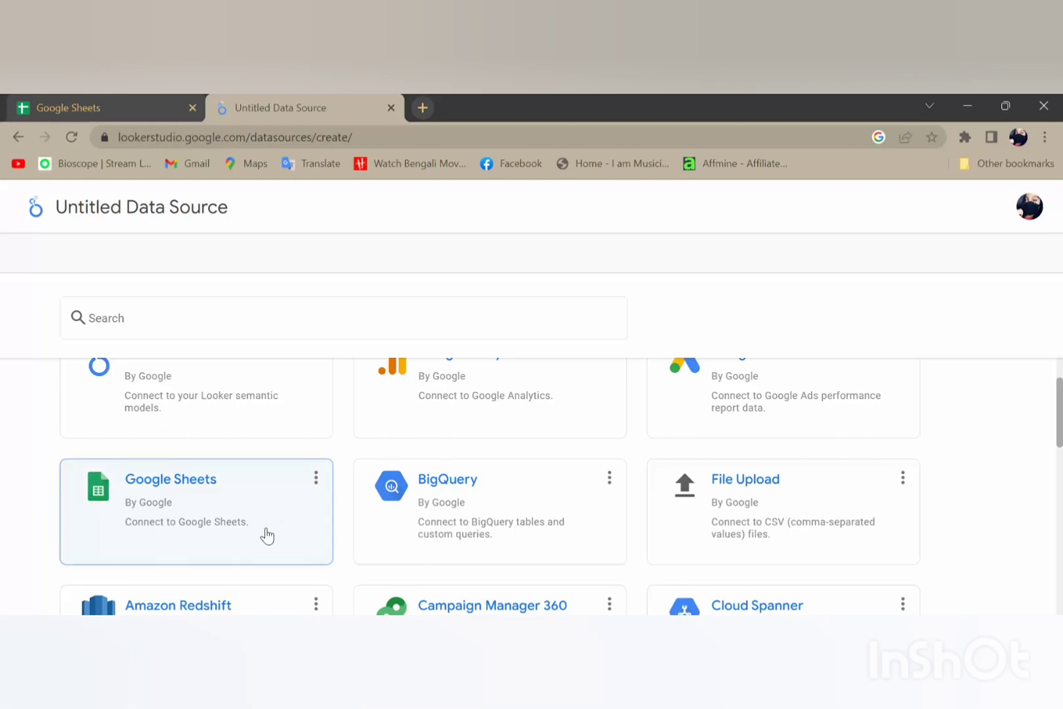
{"action": "scroll", "coordinate": [807, 540], "scroll_direction": "down", "scroll_amount": 1}
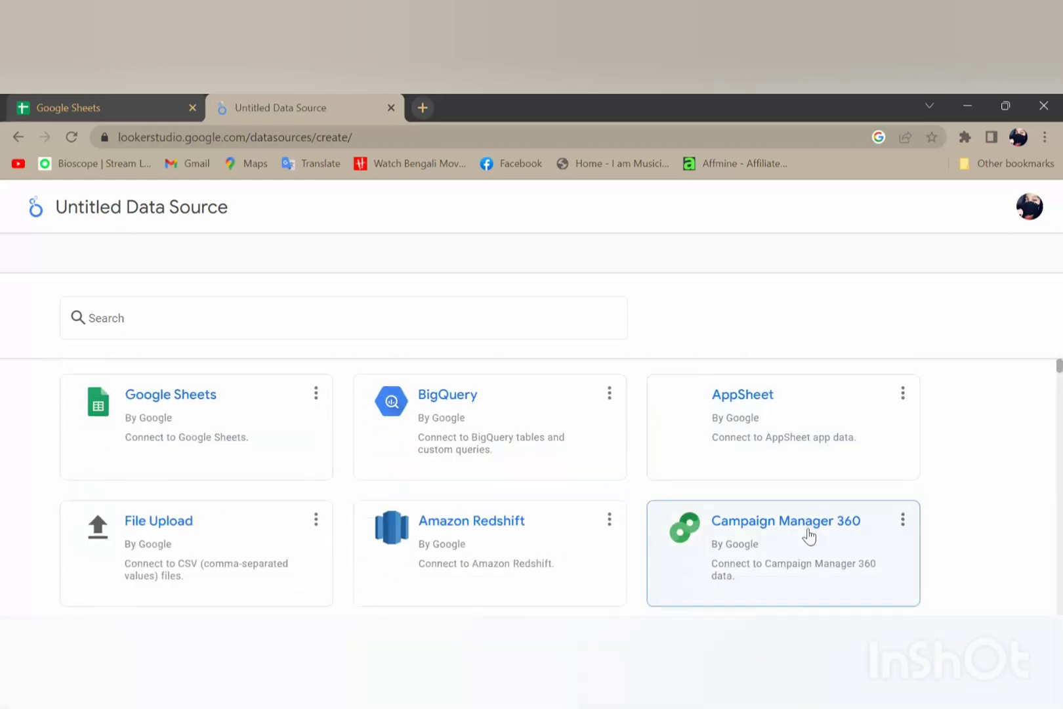
{"action": "scroll", "coordinate": [486, 545], "scroll_direction": "down", "scroll_amount": 1}
{"action": "scroll", "coordinate": [285, 502], "scroll_direction": "down", "scroll_amount": 1}
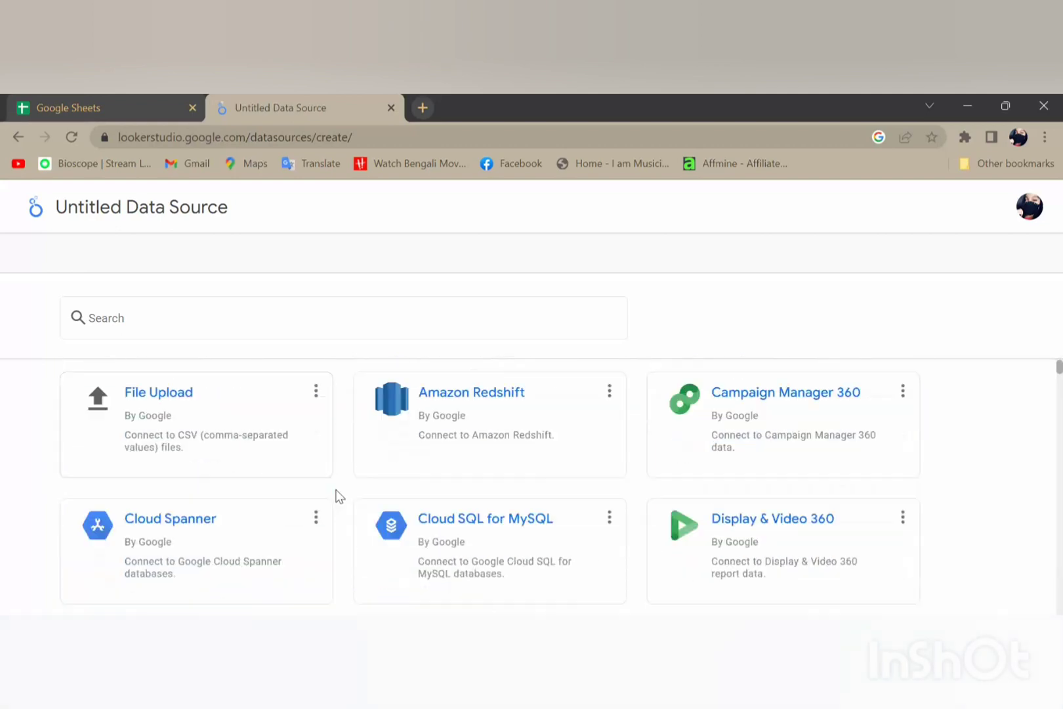
{"action": "scroll", "coordinate": [505, 483], "scroll_direction": "up", "scroll_amount": 1}
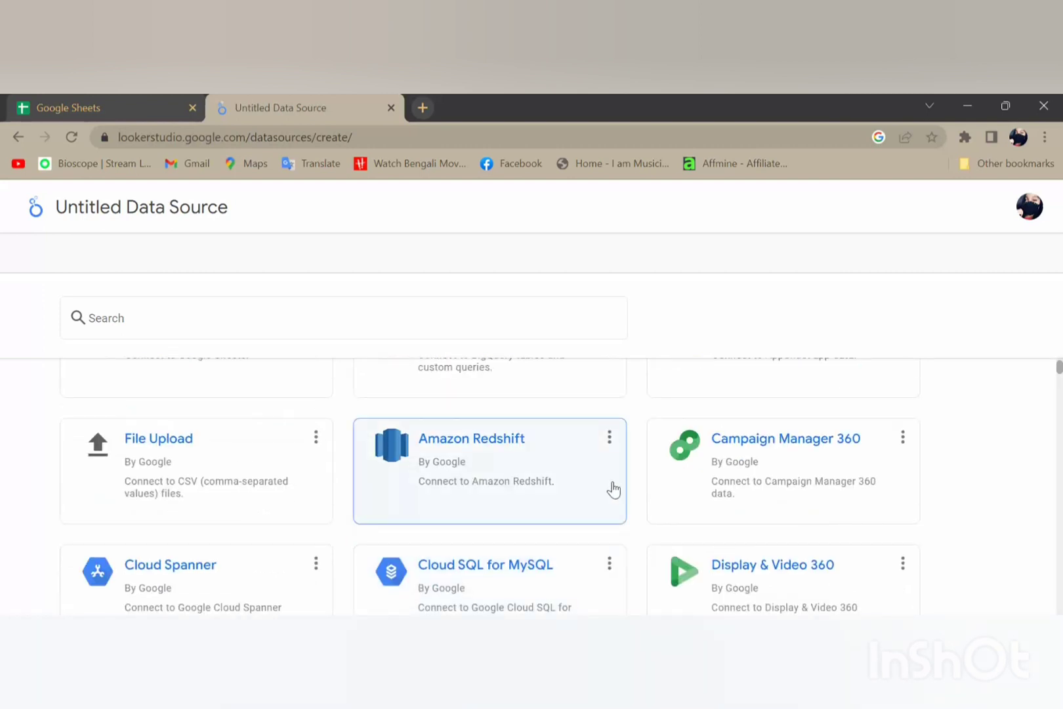
{"action": "scroll", "coordinate": [613, 489], "scroll_direction": "down", "scroll_amount": 5}
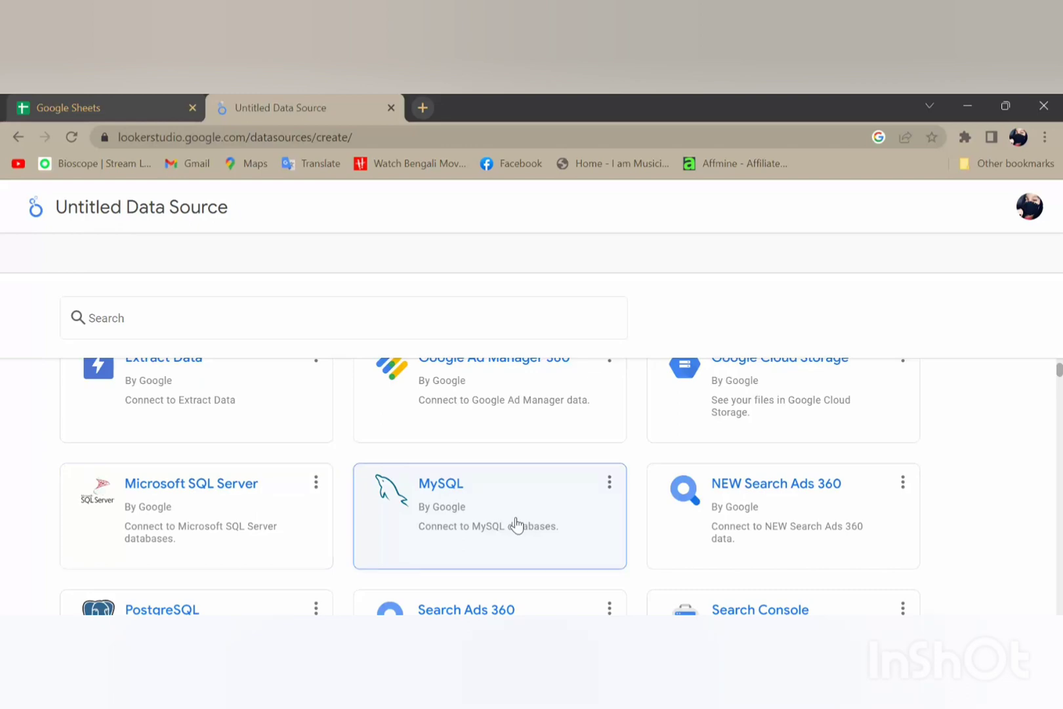
{"action": "scroll", "coordinate": [517, 526], "scroll_direction": "up", "scroll_amount": 10}
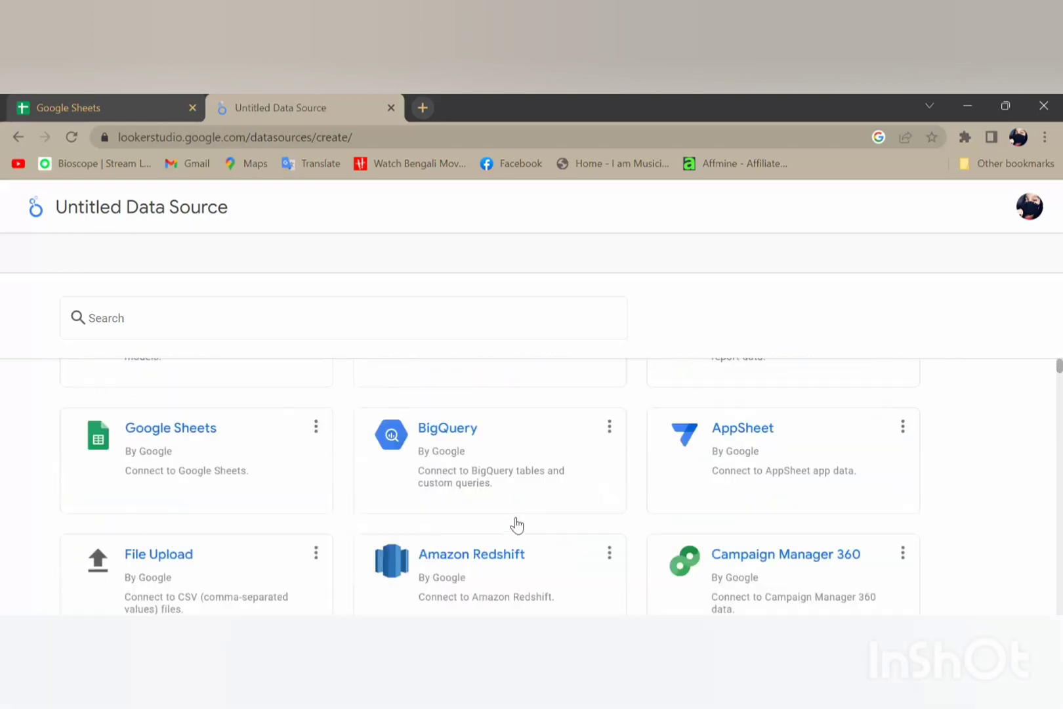
{"action": "scroll", "coordinate": [517, 525], "scroll_direction": "down", "scroll_amount": 2}
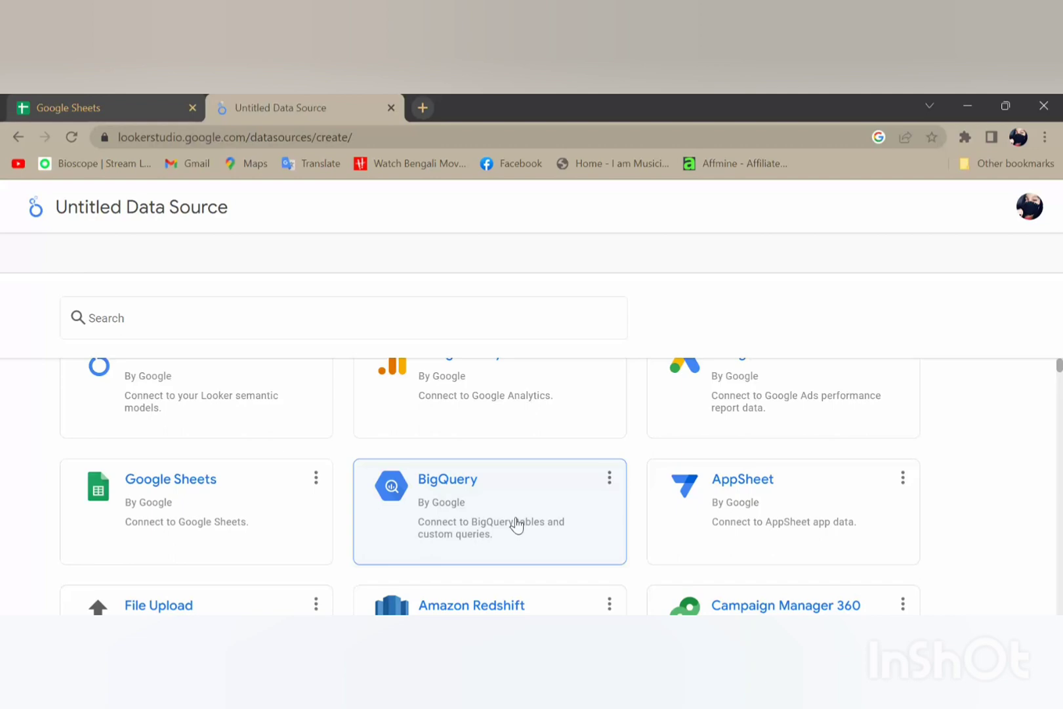
{"action": "scroll", "coordinate": [516, 525], "scroll_direction": "up", "scroll_amount": 1}
{"action": "scroll", "coordinate": [515, 525], "scroll_direction": "down", "scroll_amount": 10}
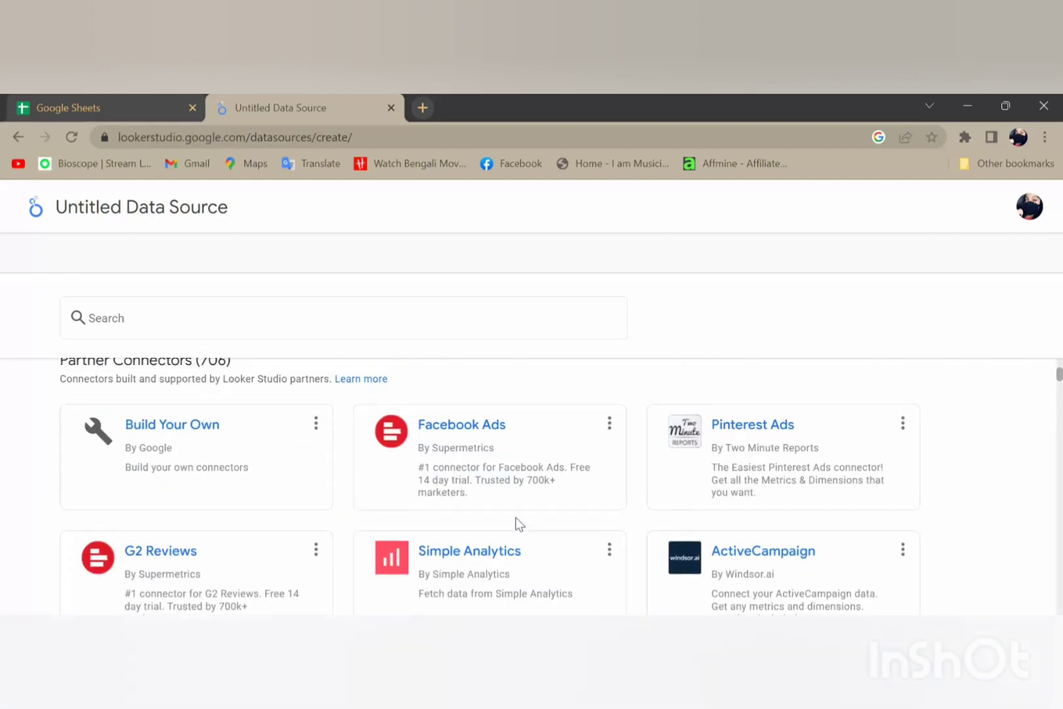
{"action": "scroll", "coordinate": [519, 524], "scroll_direction": "up", "scroll_amount": 10}
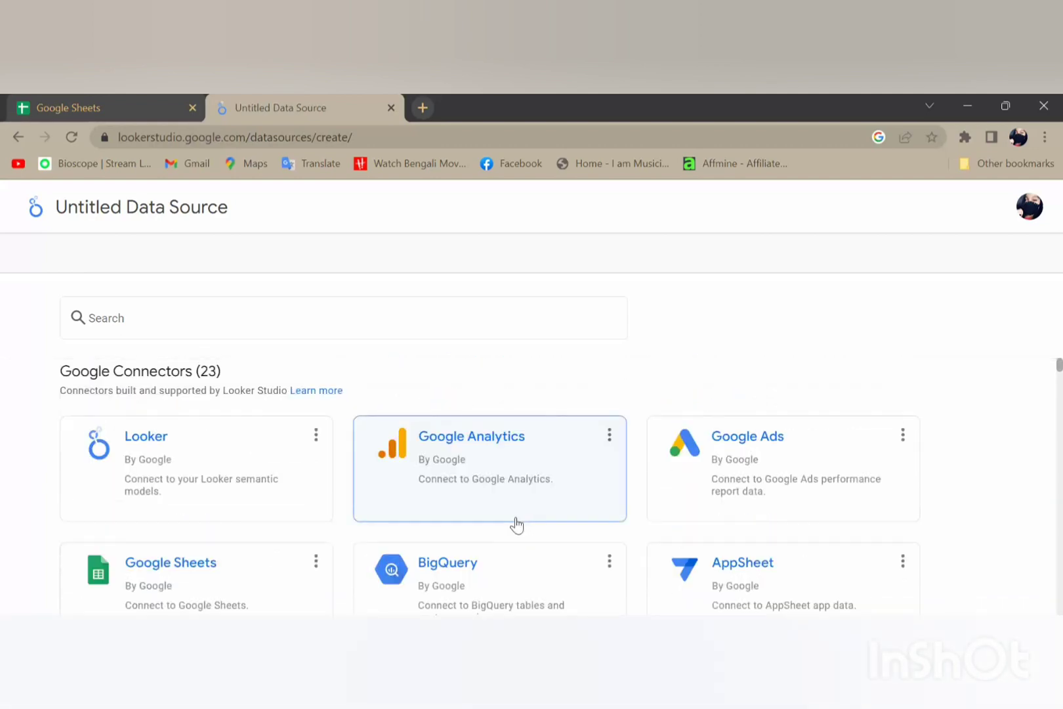
Connect the Order Data worksheet of the owned EuroStores Data spreadsheet through the Google Sheets connector
{"action": "scroll", "coordinate": [194, 591], "scroll_direction": "down", "scroll_amount": 1}
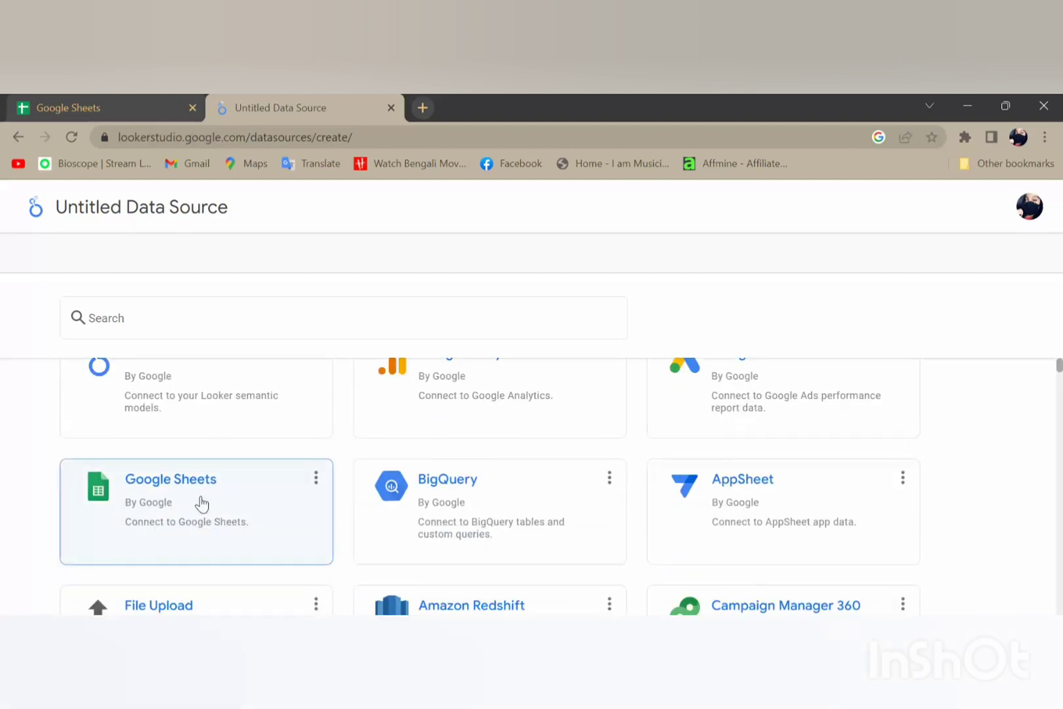
{"action": "left_click", "coordinate": [202, 504]}
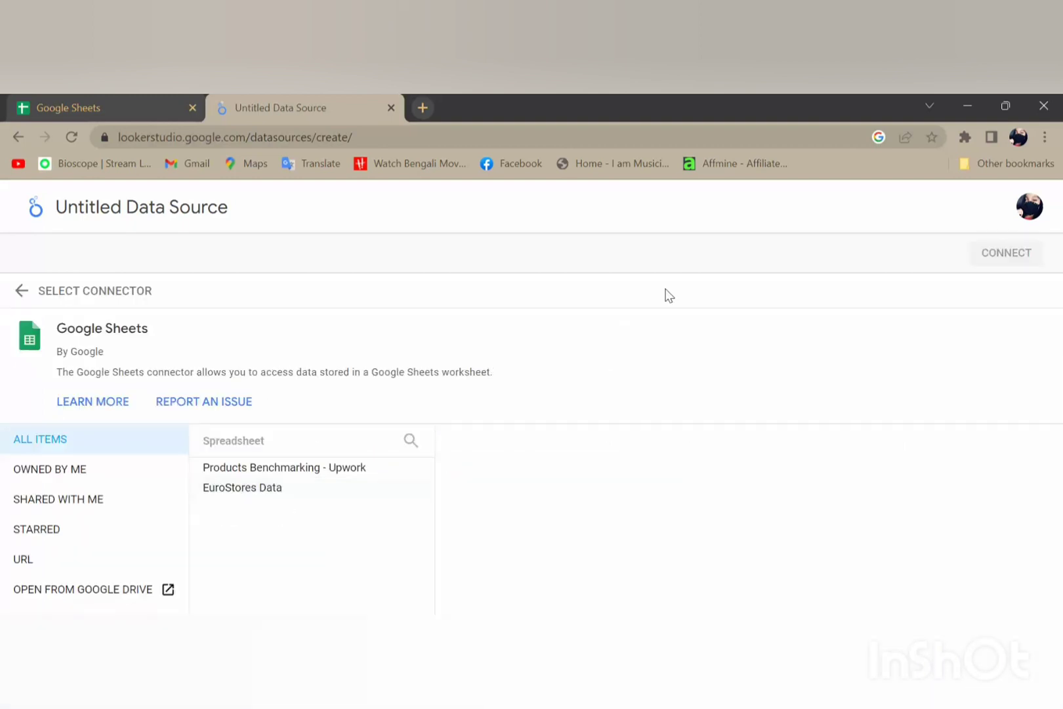
{"action": "left_click", "coordinate": [247, 491]}
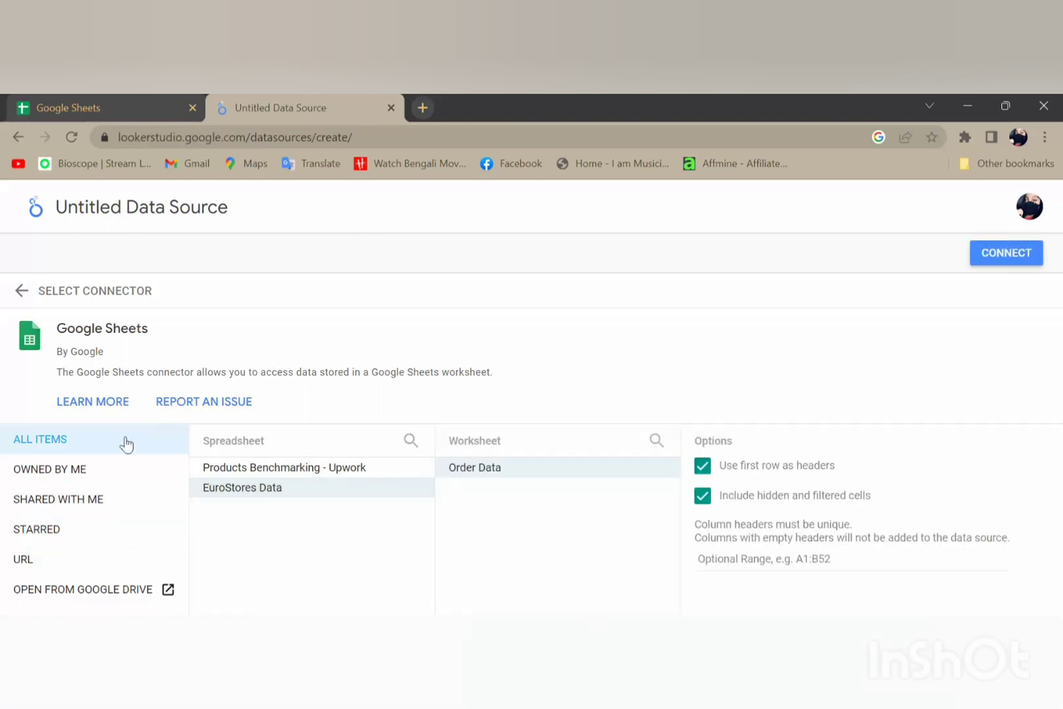
{"action": "left_click", "coordinate": [77, 478]}
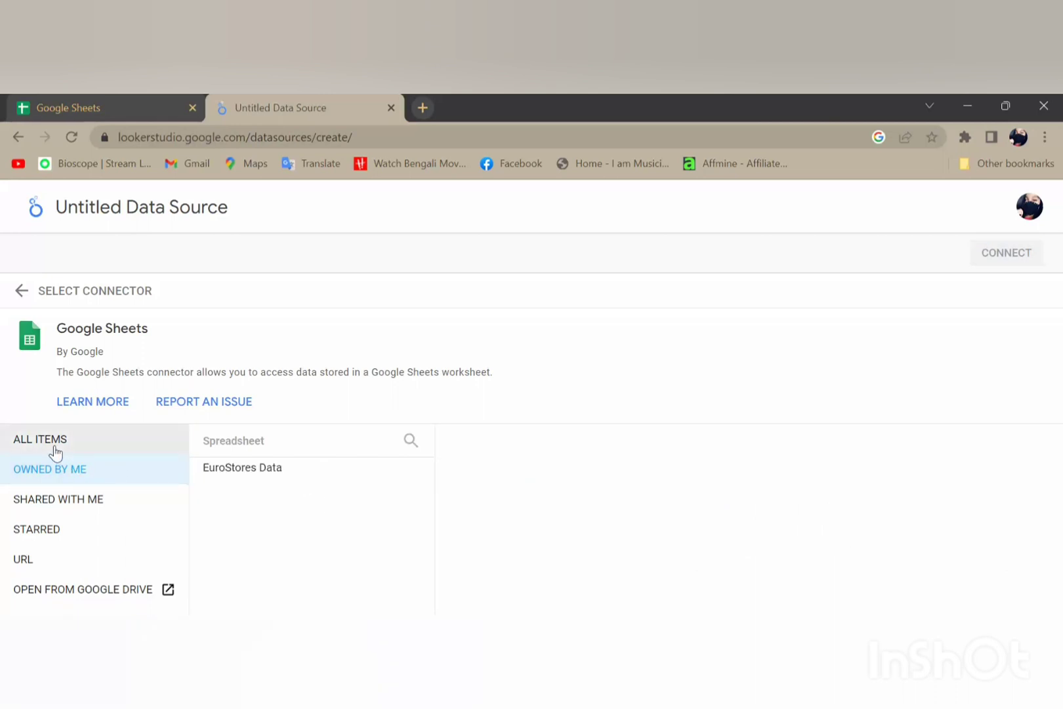
{"action": "left_click", "coordinate": [271, 470]}
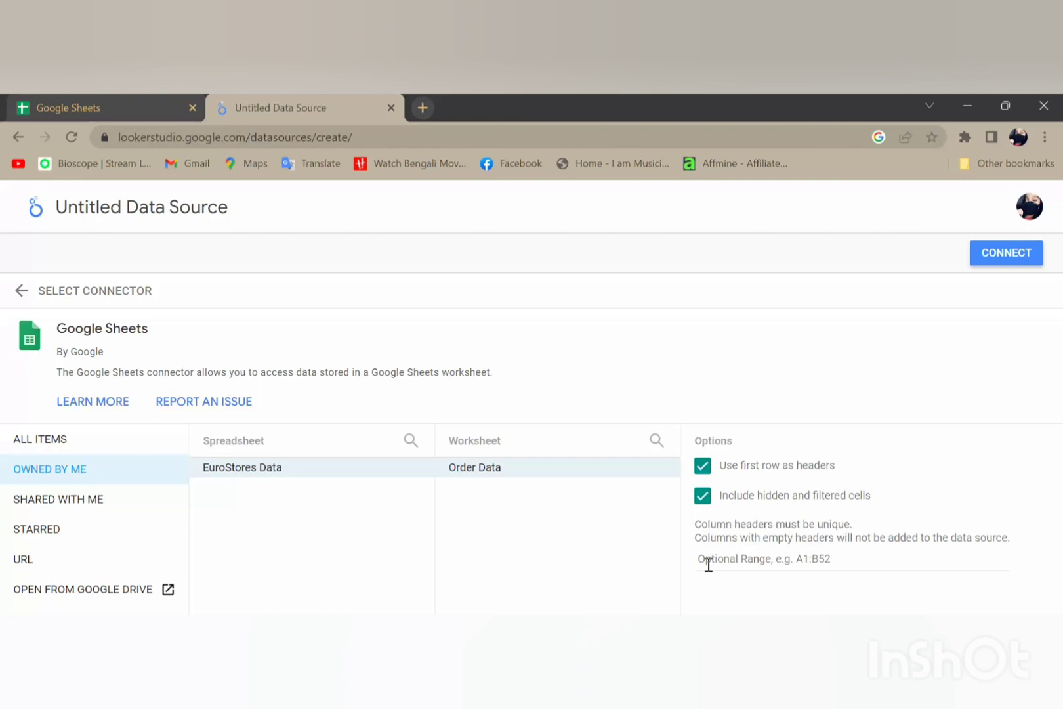
{"action": "left_click", "coordinate": [1012, 260]}
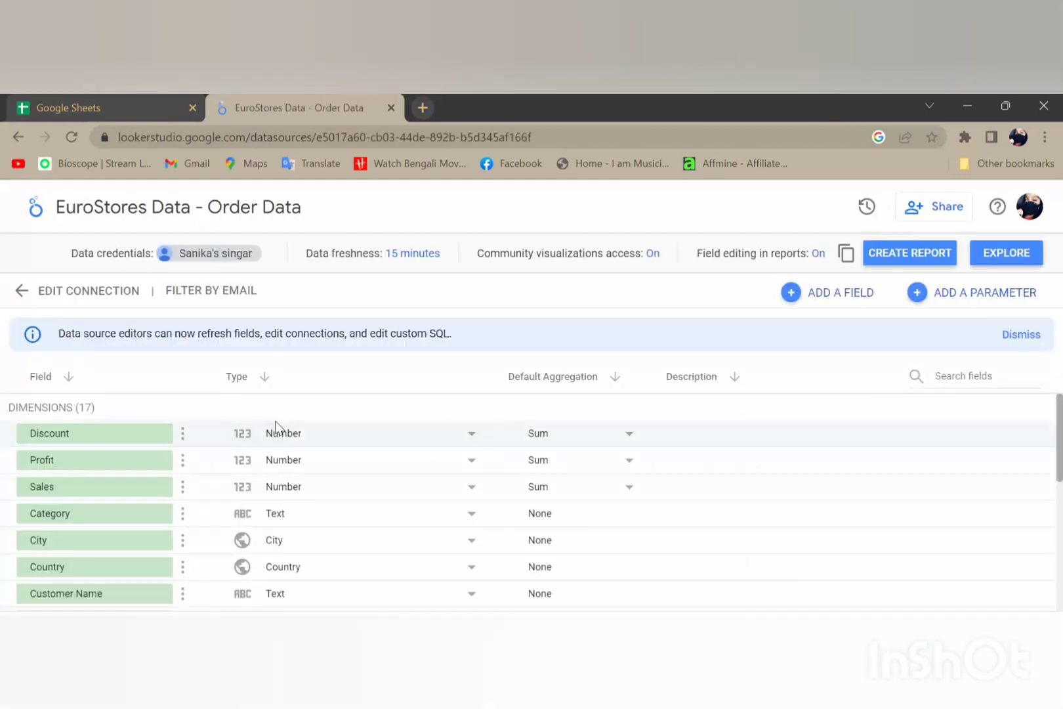
Review the fields of the EuroStores Data - Order Data source along with their data types and default aggregations
{"action": "scroll", "coordinate": [217, 464], "scroll_direction": "down", "scroll_amount": 2}
{"action": "scroll", "coordinate": [217, 463], "scroll_direction": "up", "scroll_amount": 2}
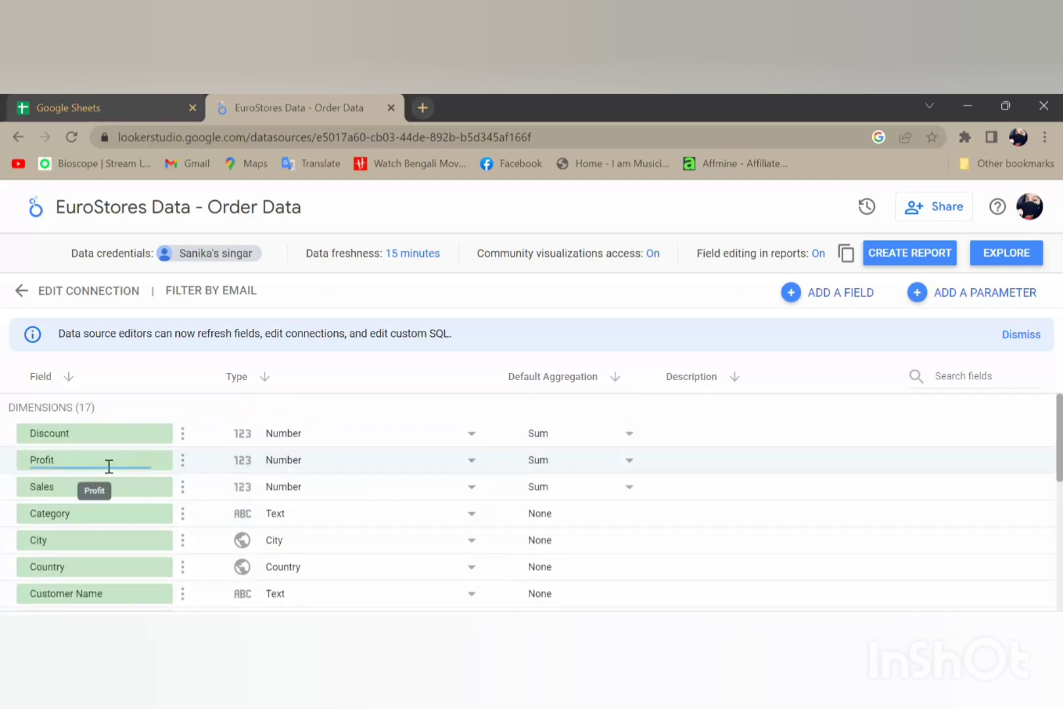
{"action": "scroll", "coordinate": [134, 513], "scroll_direction": "down", "scroll_amount": 2}
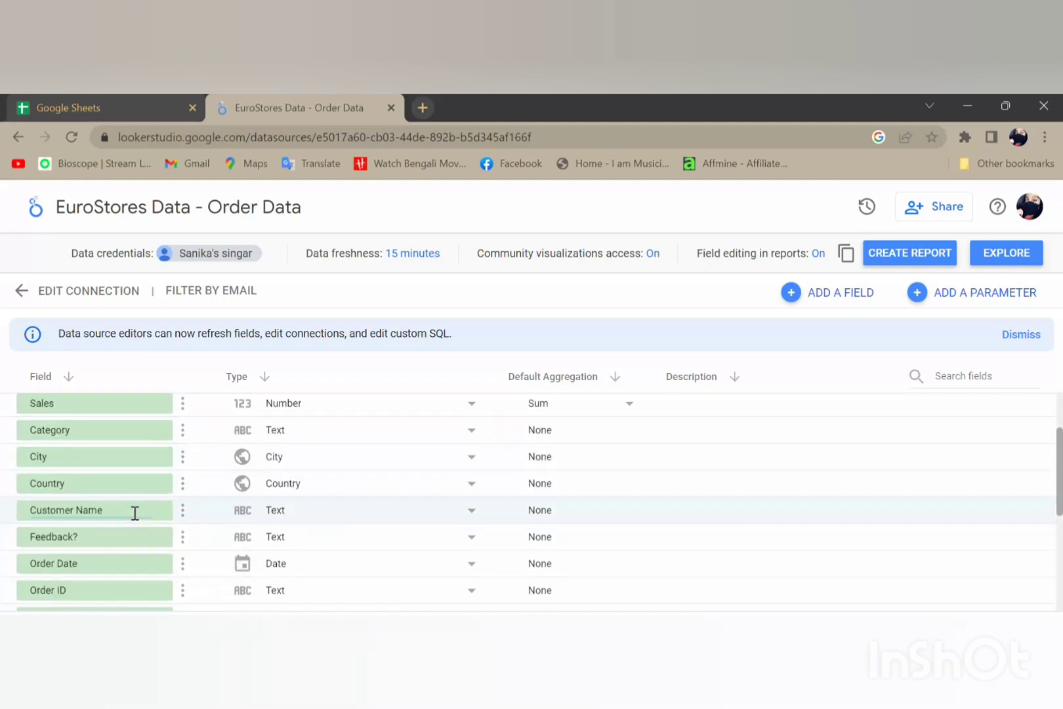
{"action": "left_click", "coordinate": [134, 512]}
{"action": "scroll", "coordinate": [135, 511], "scroll_direction": "up", "scroll_amount": 2}
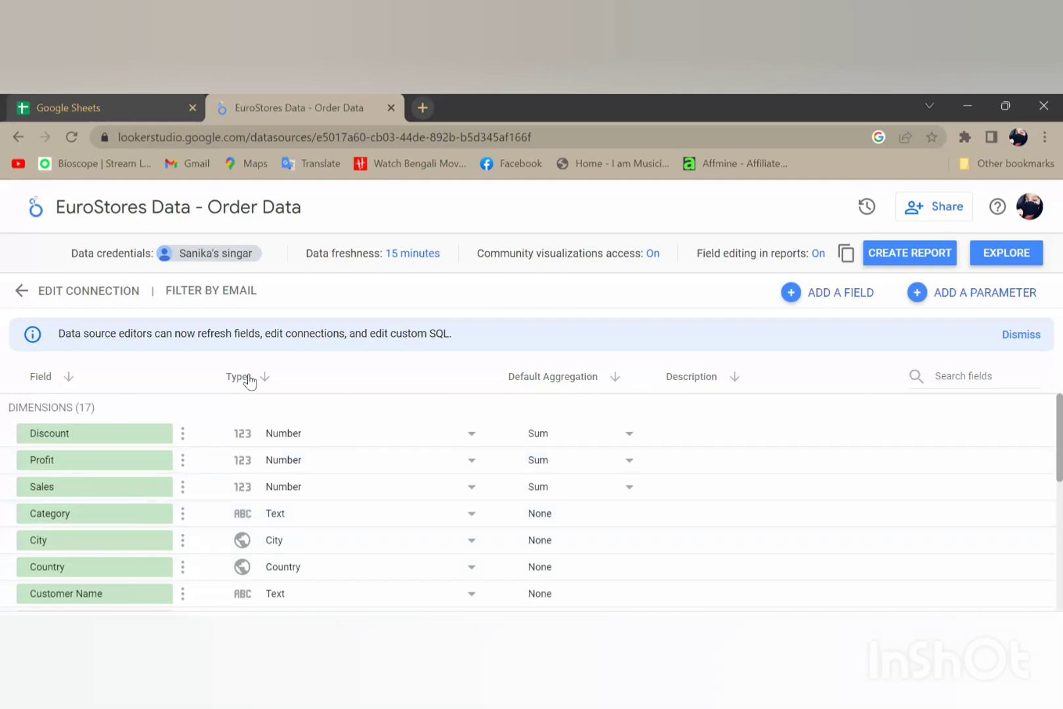
{"action": "scroll", "coordinate": [301, 447], "scroll_direction": "down", "scroll_amount": 2}
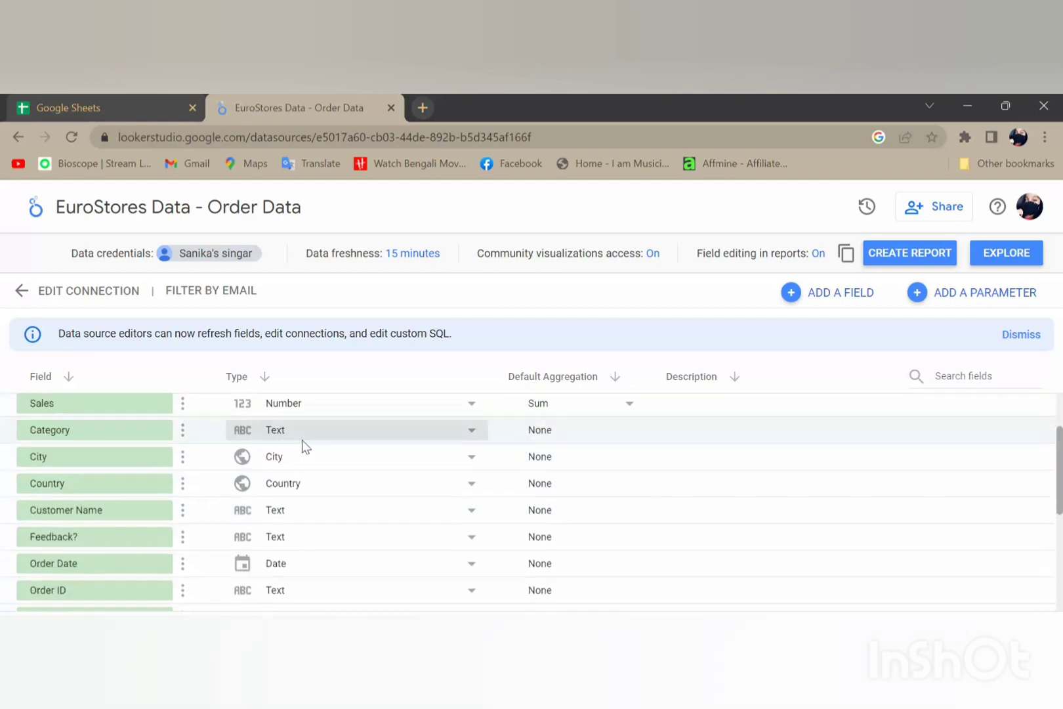
{"action": "scroll", "coordinate": [303, 446], "scroll_direction": "down", "scroll_amount": 4}
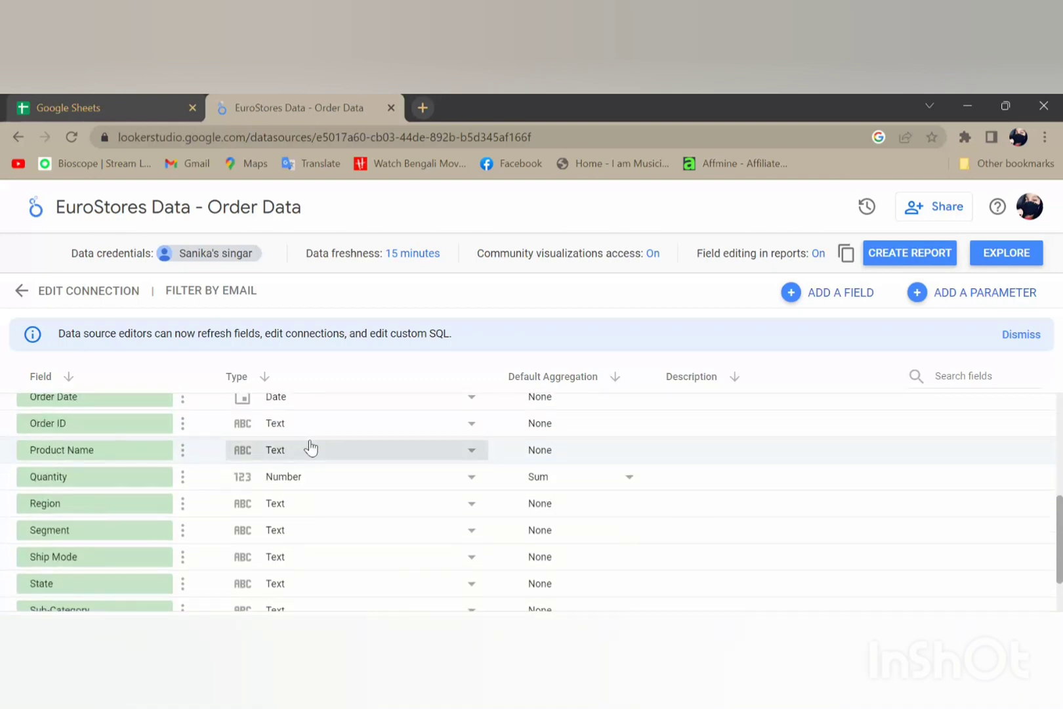
{"action": "scroll", "coordinate": [311, 448], "scroll_direction": "up", "scroll_amount": 6}
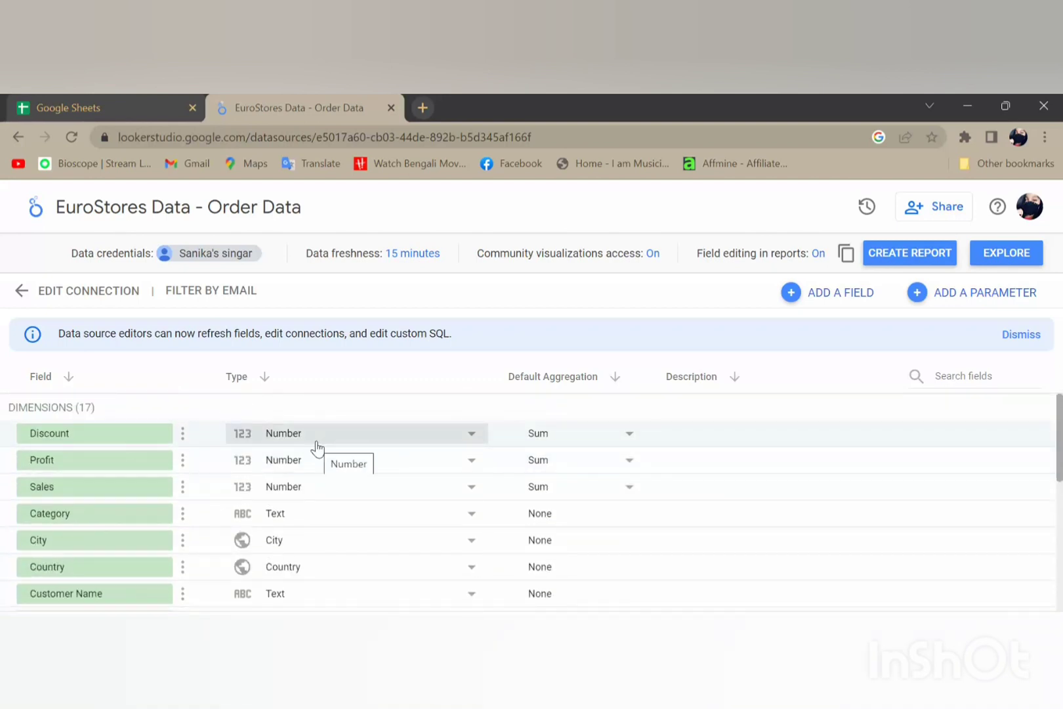
{"action": "scroll", "coordinate": [316, 445], "scroll_direction": "down", "scroll_amount": 2}
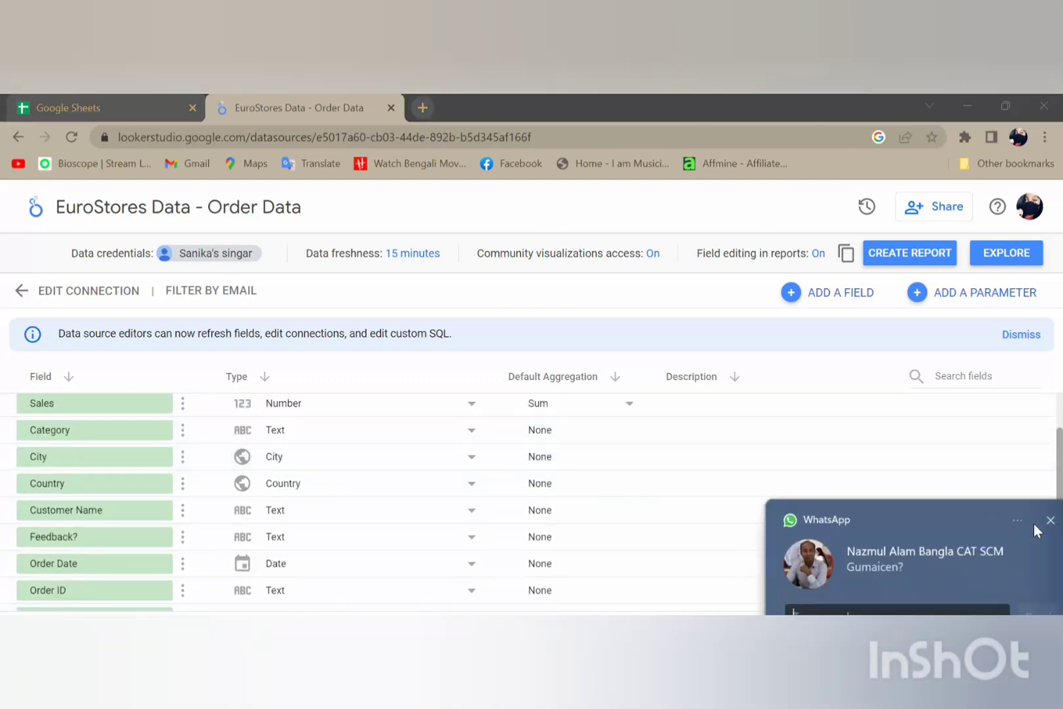
{"action": "left_click", "coordinate": [1029, 521]}
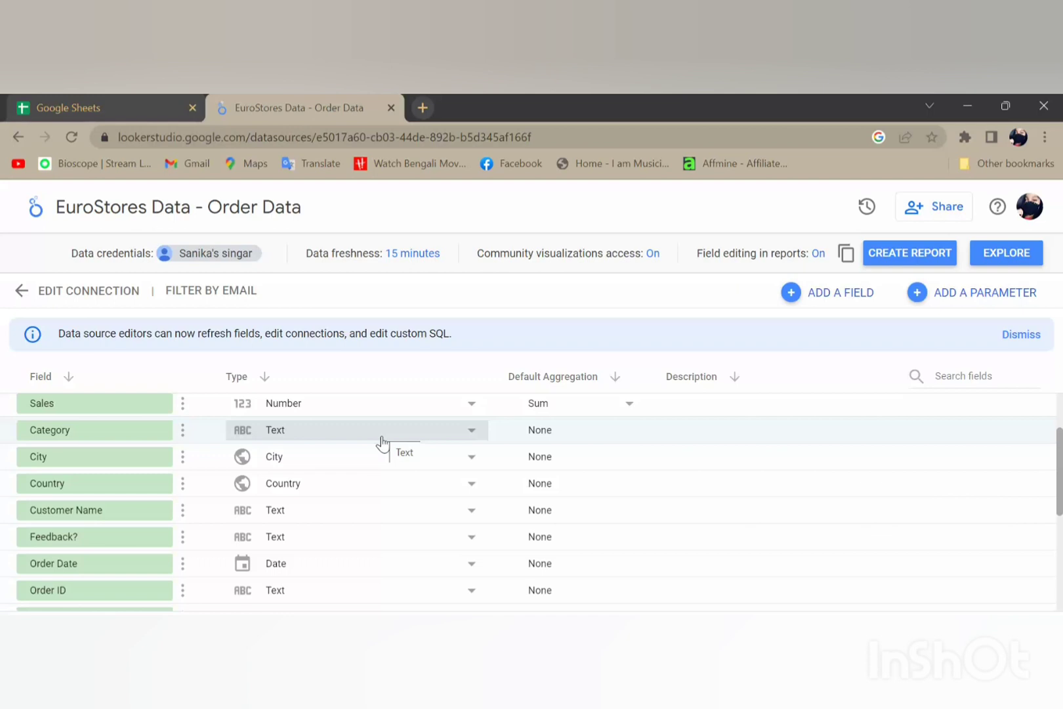
{"action": "scroll", "coordinate": [485, 451], "scroll_direction": "down", "scroll_amount": 4}
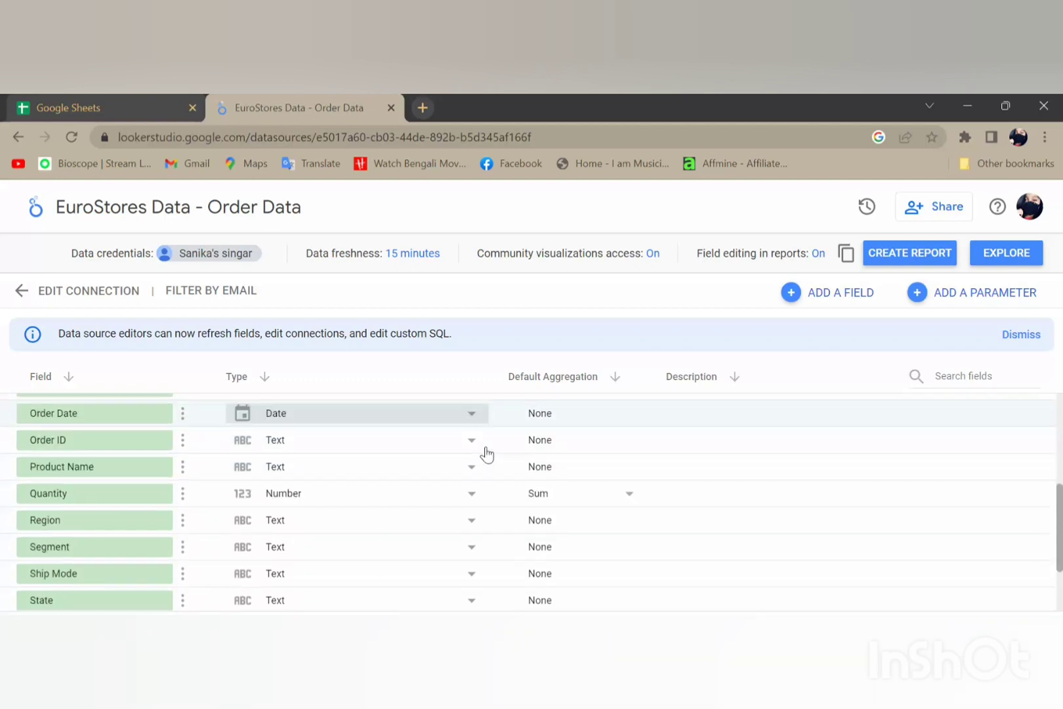
{"action": "scroll", "coordinate": [486, 453], "scroll_direction": "up", "scroll_amount": 5}
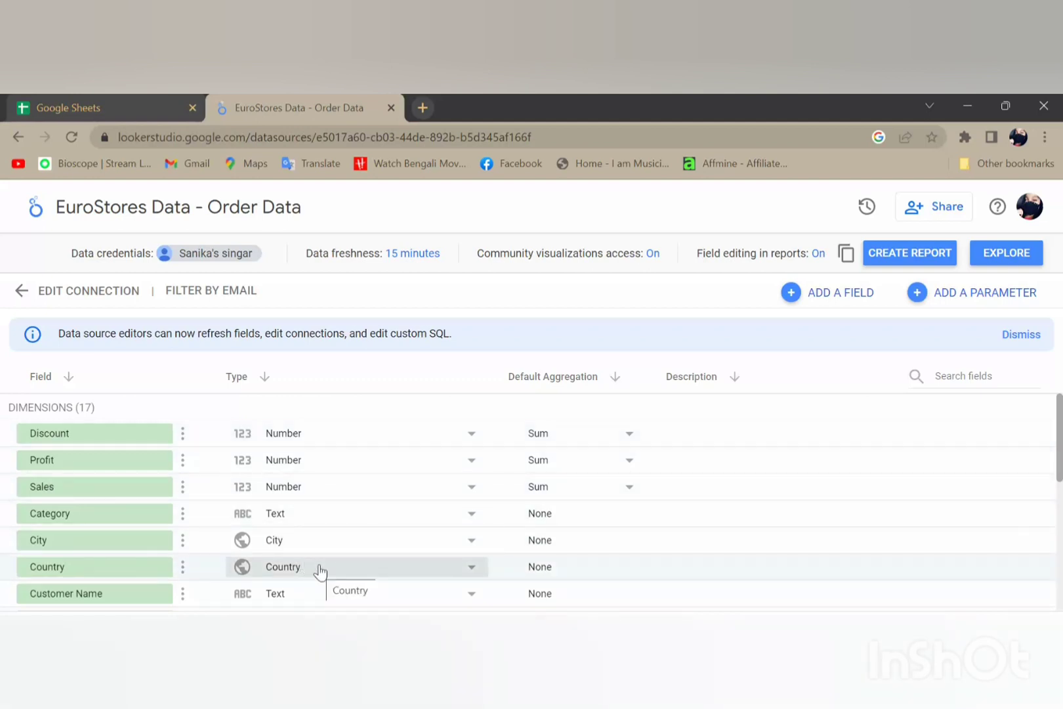
{"action": "scroll", "coordinate": [321, 570], "scroll_direction": "down", "scroll_amount": 3}
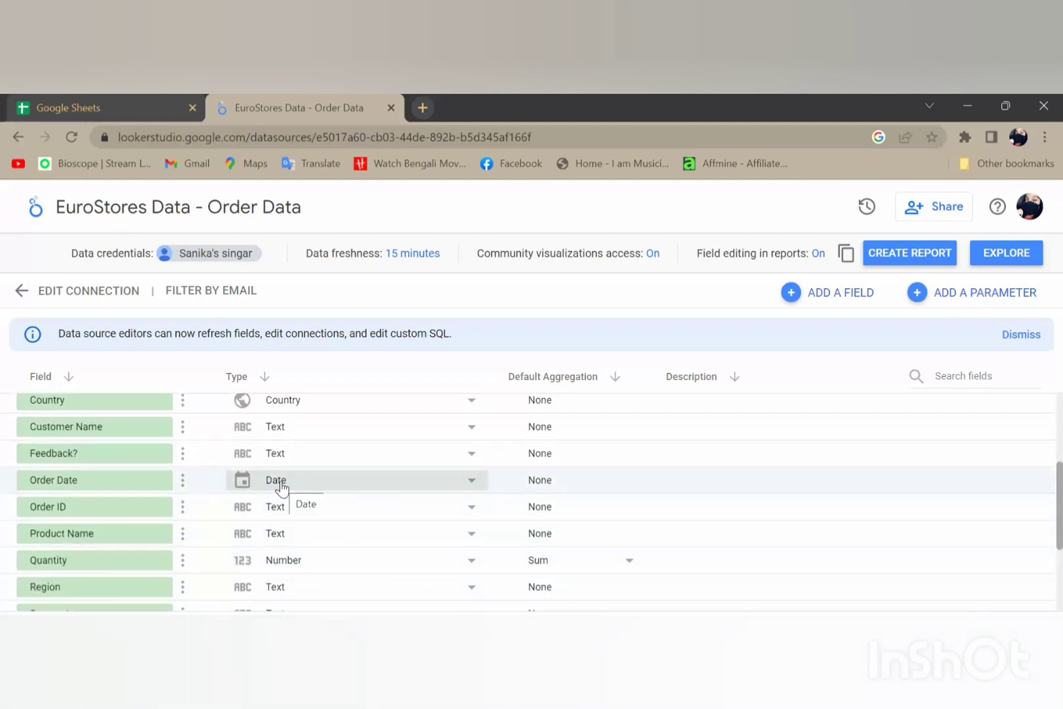
{"action": "scroll", "coordinate": [332, 553], "scroll_direction": "down", "scroll_amount": 2}
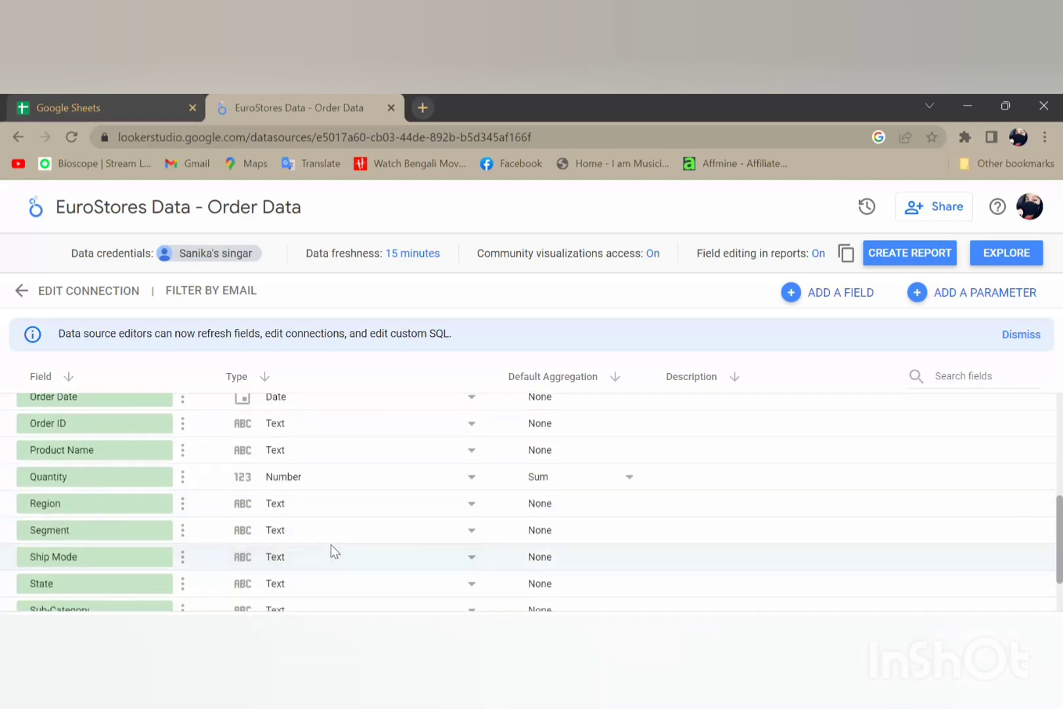
{"action": "scroll", "coordinate": [331, 550], "scroll_direction": "up", "scroll_amount": 5}
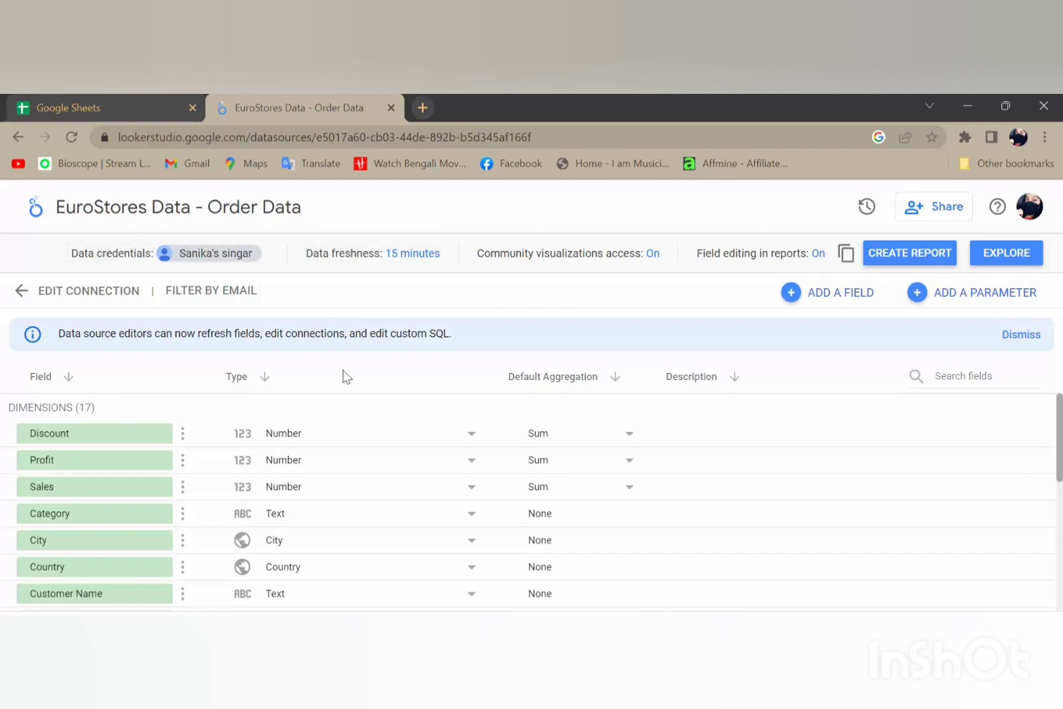
Inspect the owner's and viewer's options in the data credentials settings and close them without making changes
{"action": "left_click", "coordinate": [247, 263]}
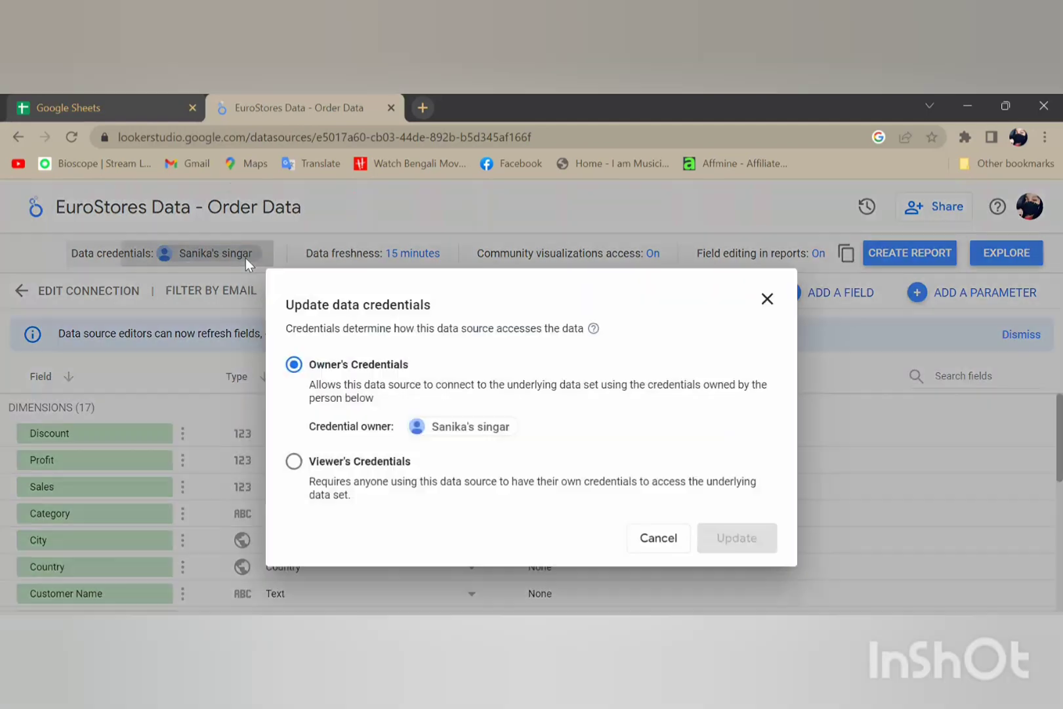
{"action": "left_click", "coordinate": [767, 299]}
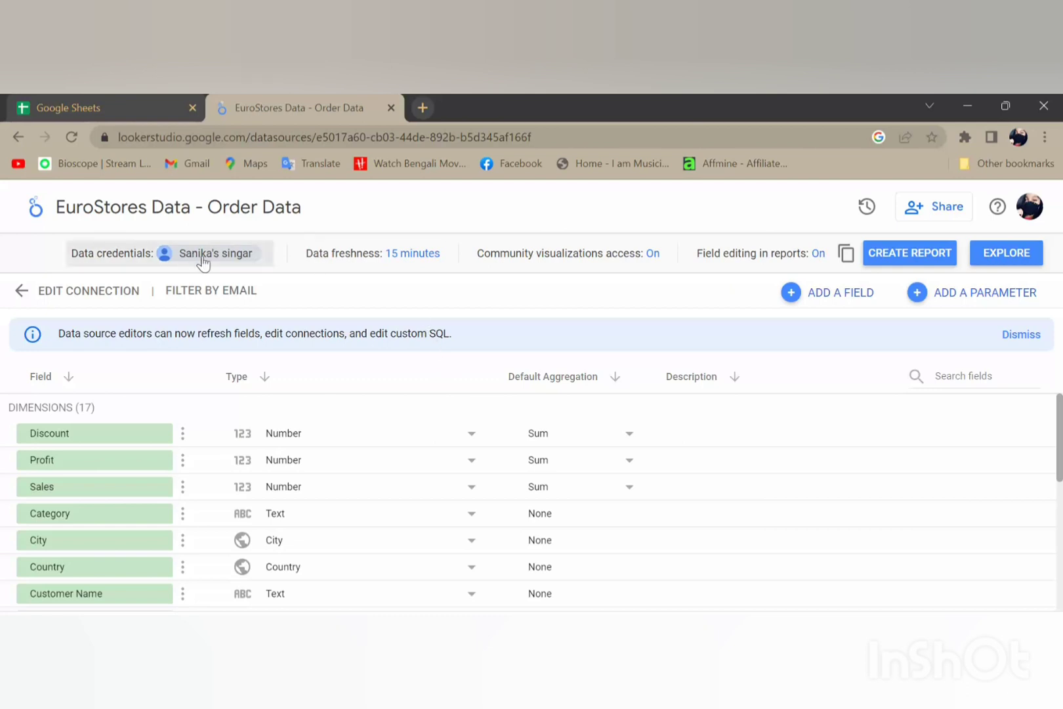
{"action": "left_click", "coordinate": [227, 253]}
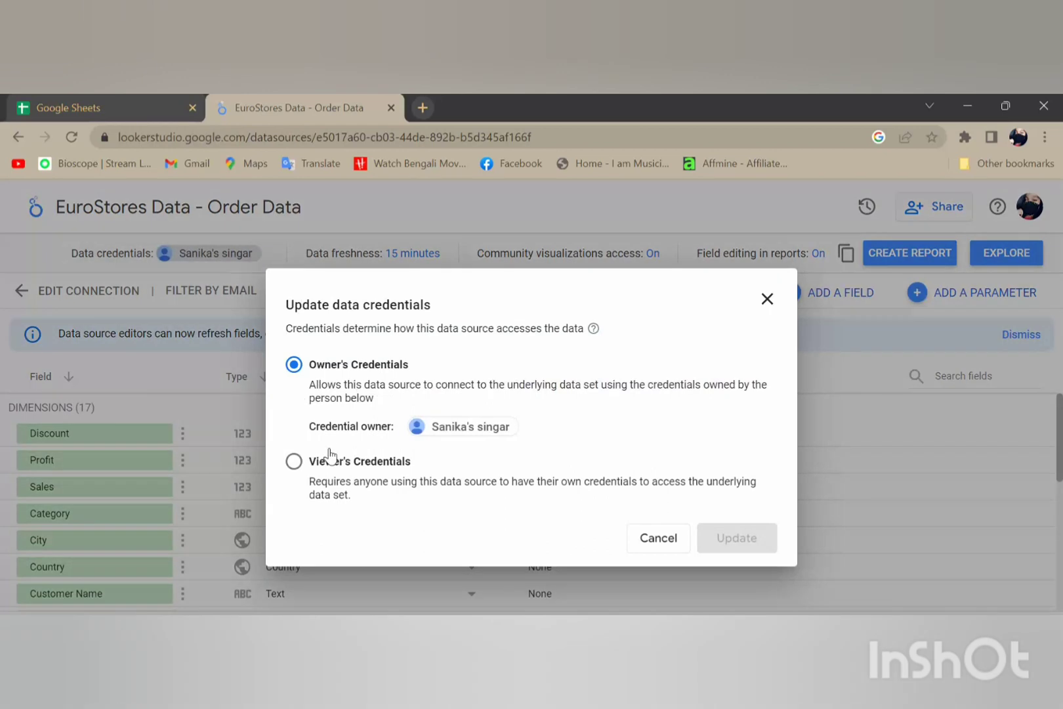
{"action": "left_click", "coordinate": [767, 299]}
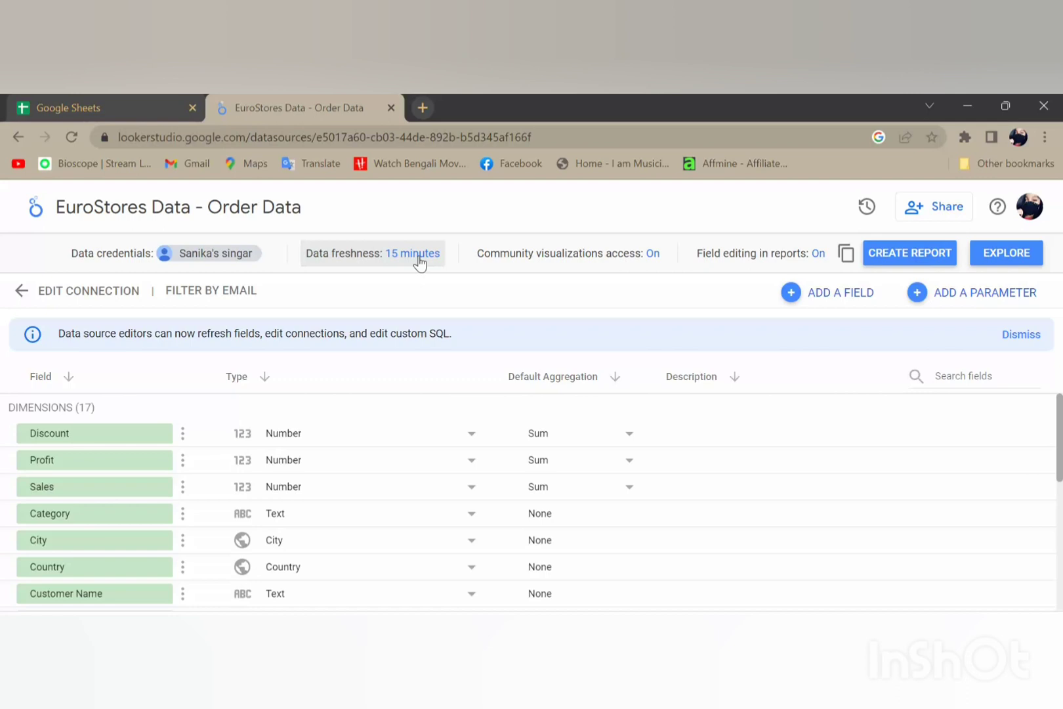
Inspect the refresh interval options in the data freshness settings and close them without making changes
{"action": "left_click", "coordinate": [386, 268]}
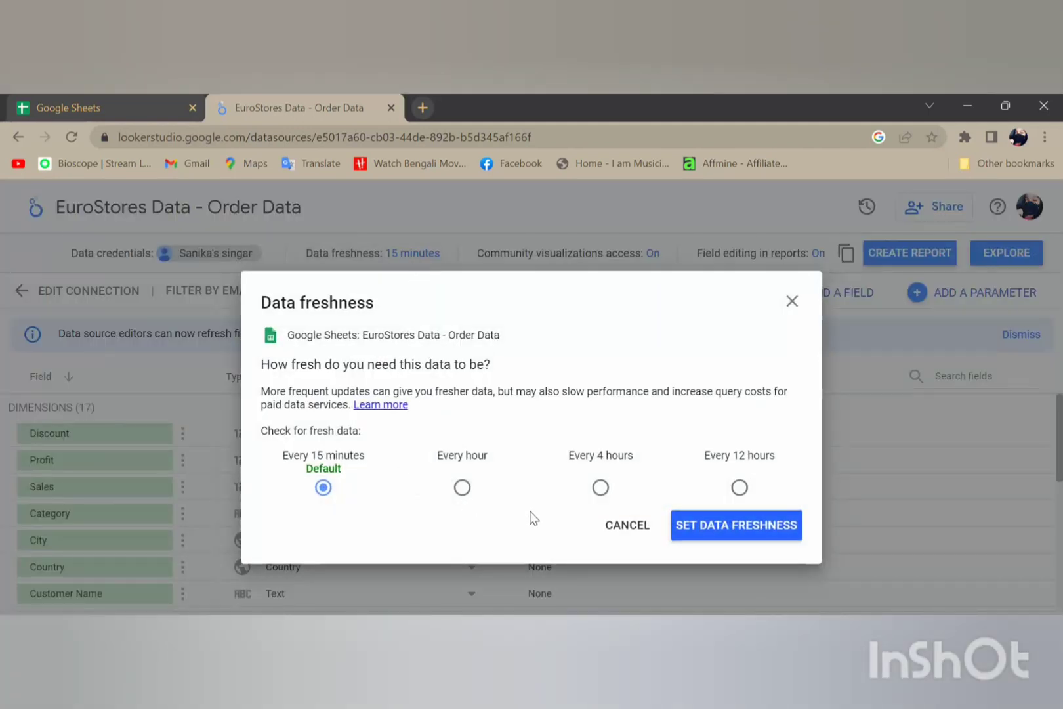
{"action": "left_click", "coordinate": [792, 303]}
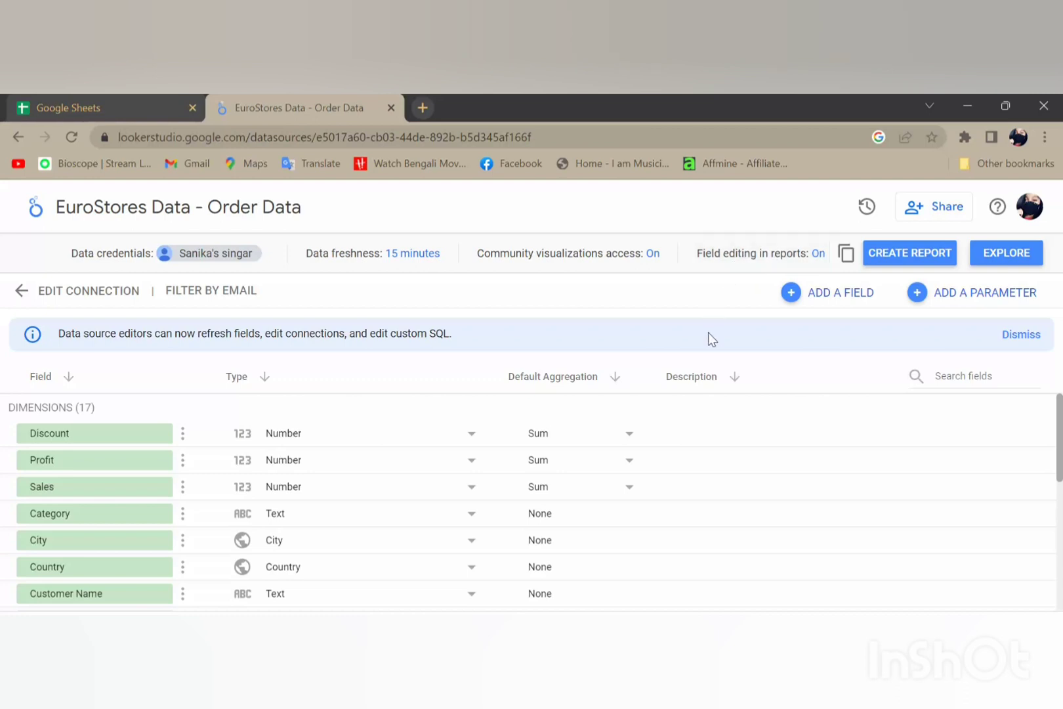
Create a report from the EuroStores Data - Order Data source, turning off future add-data notices and dismissing the panel-resizing tip
{"action": "left_click", "coordinate": [901, 254]}
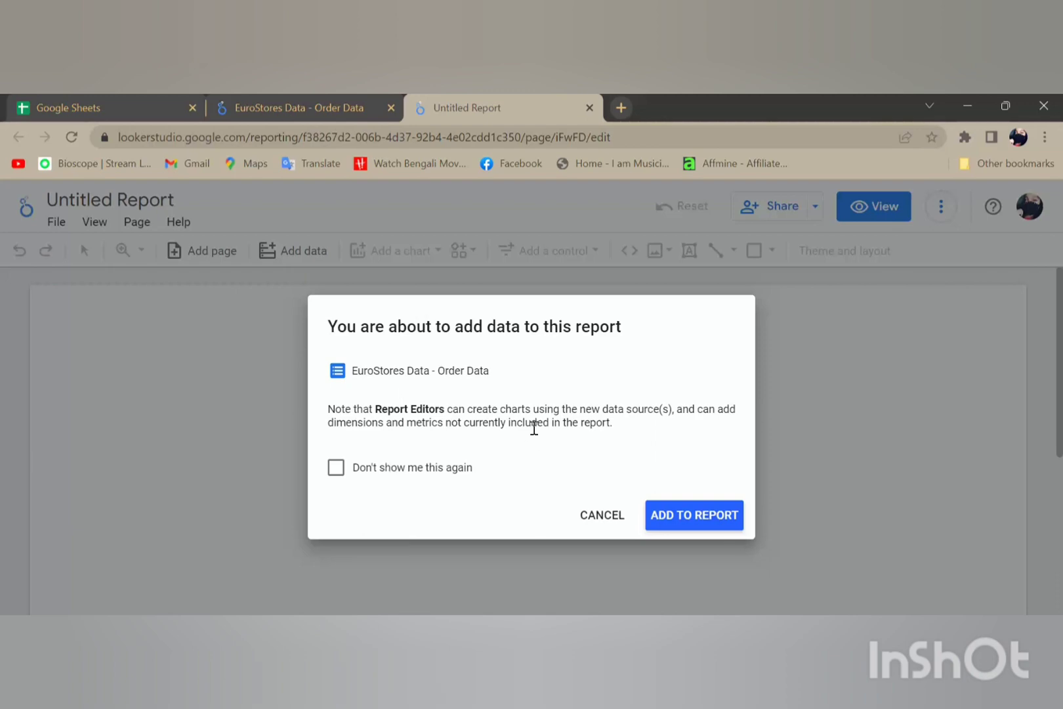
{"action": "left_click", "coordinate": [415, 469]}
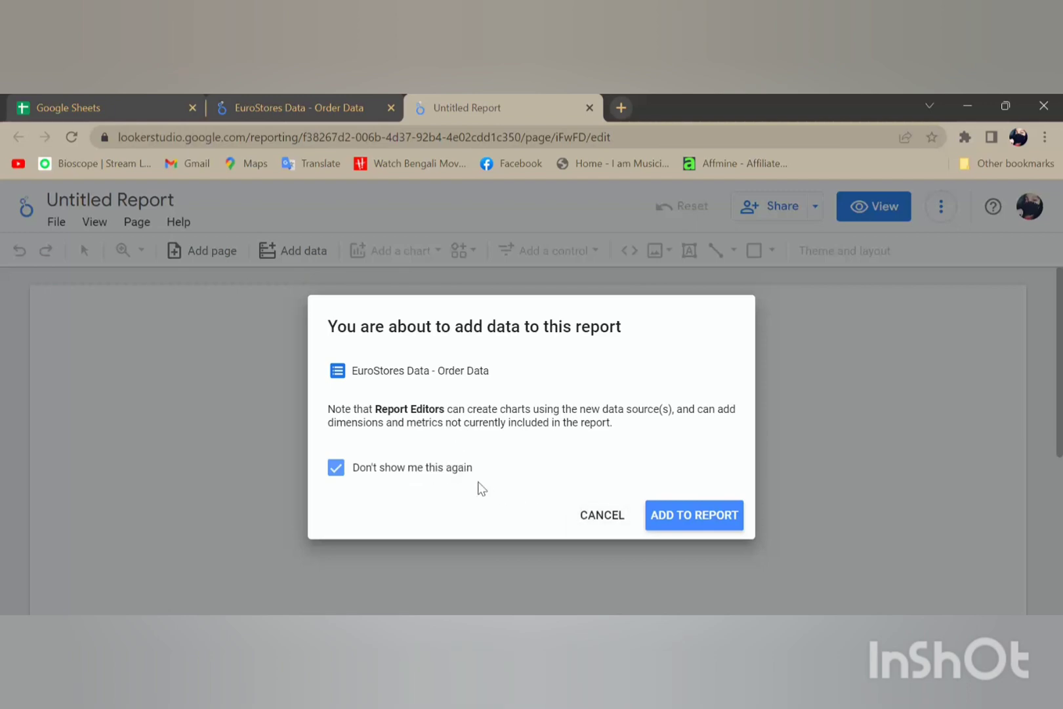
{"action": "left_click", "coordinate": [702, 526]}
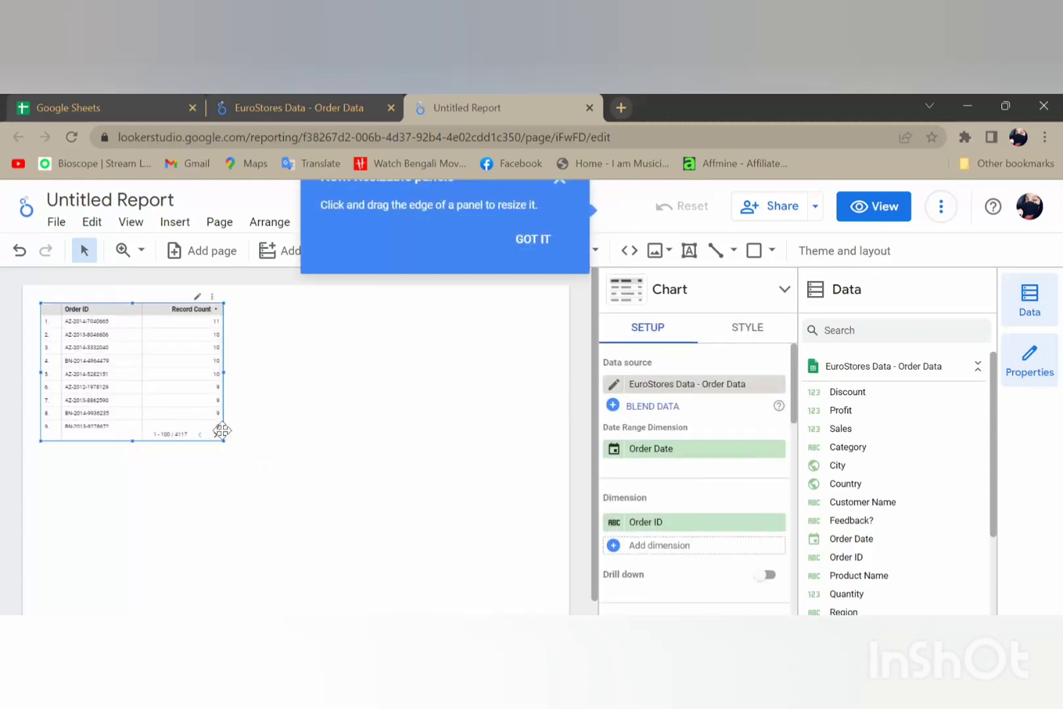
{"action": "left_click", "coordinate": [543, 242]}
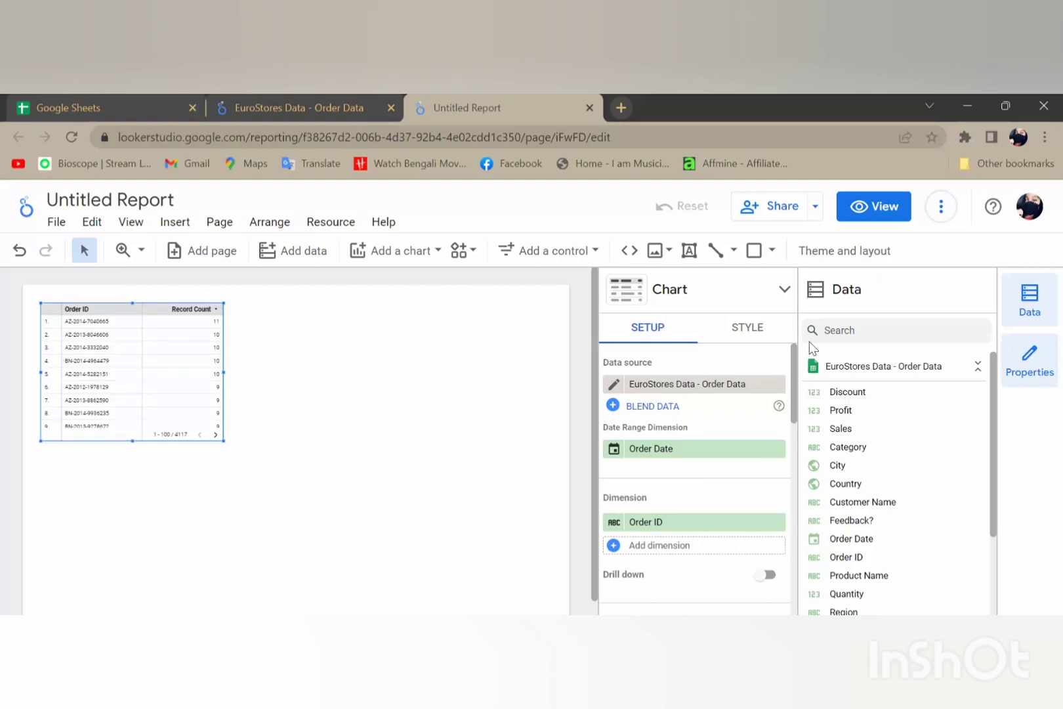
Deselect the default table and rename the report as EuroMart DashBoard
{"action": "left_click", "coordinate": [312, 376]}
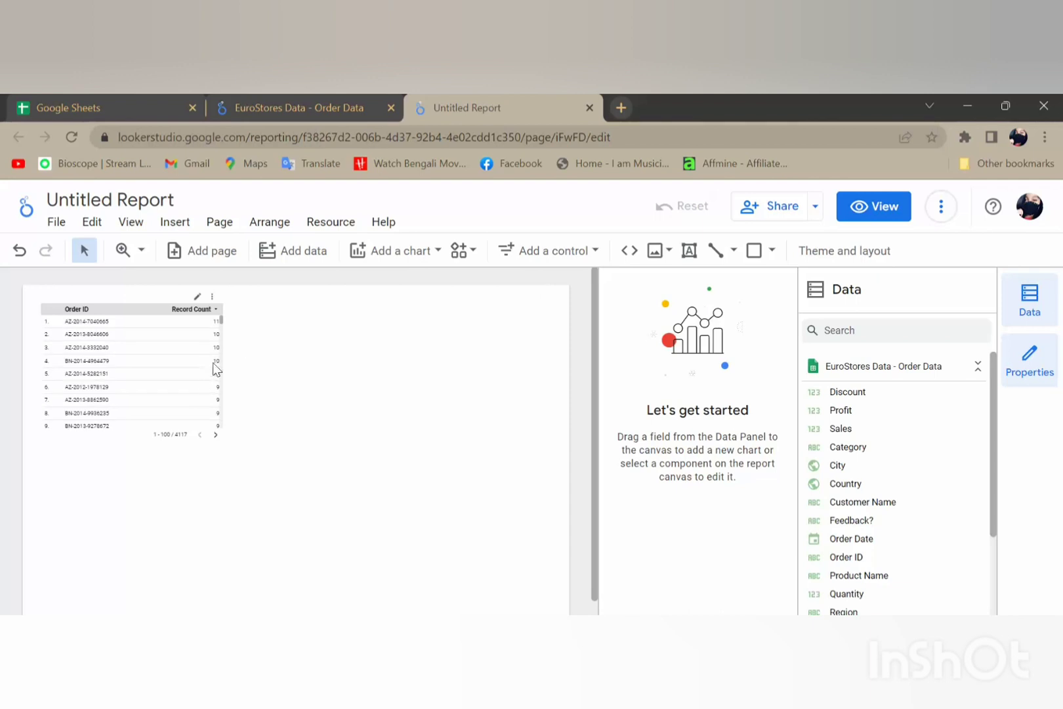
{"action": "triple_click", "coordinate": [155, 200]}
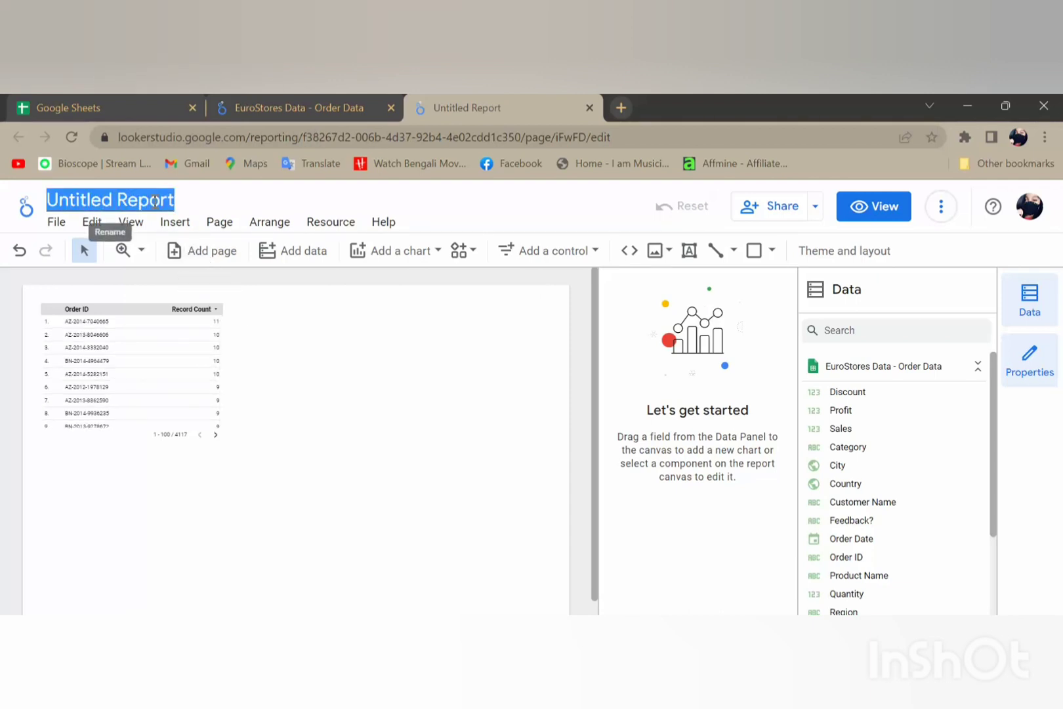
{"action": "type", "text": "Euro"}
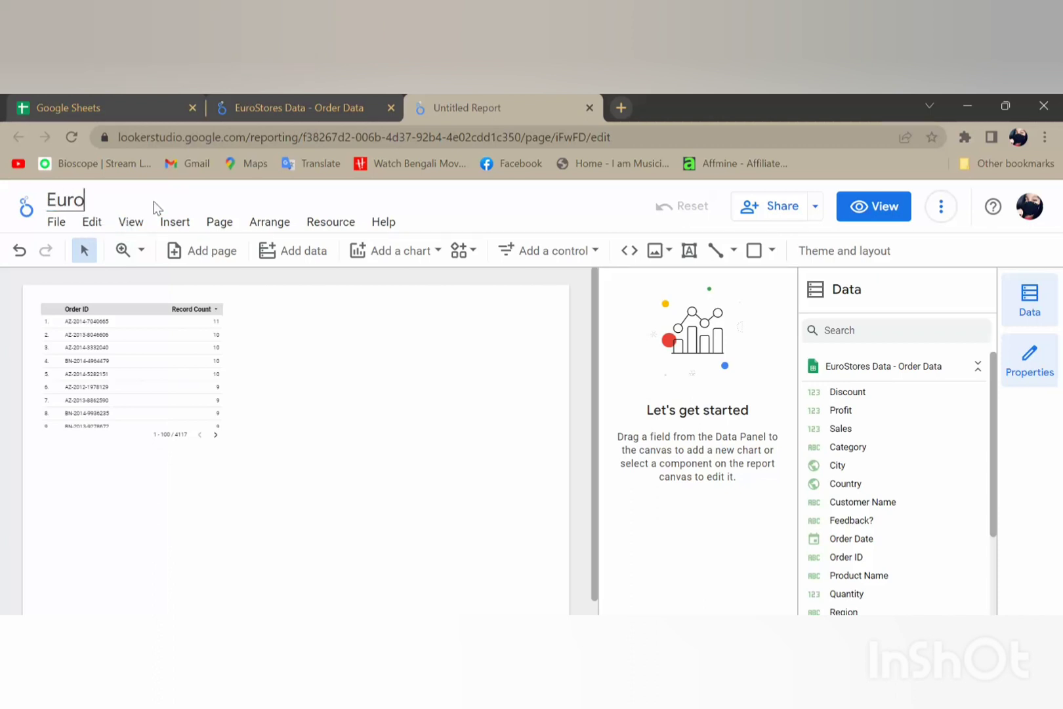
{"action": "type", "text": "Mart Dash"}
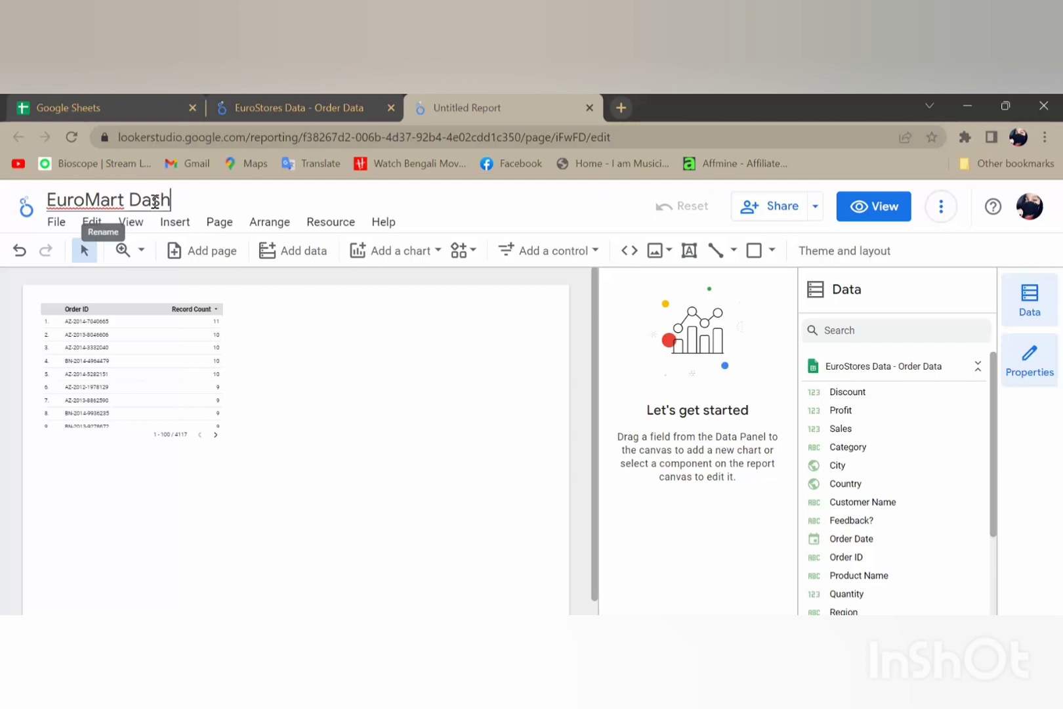
{"action": "type", "text": "Board"}
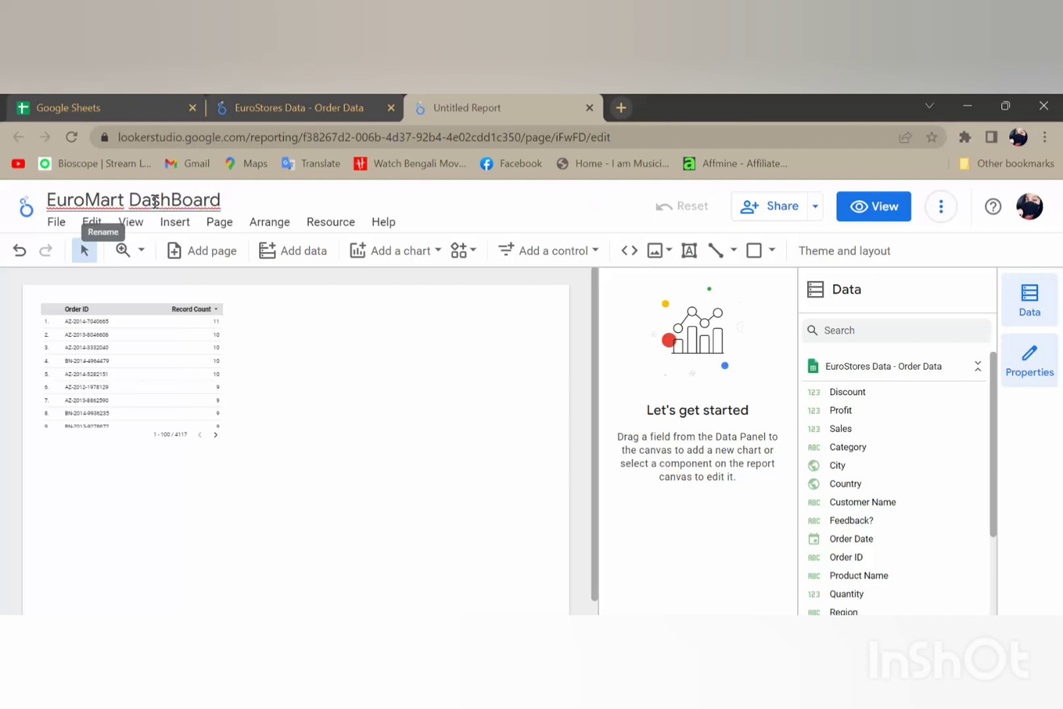
{"action": "key", "text": "Return"}
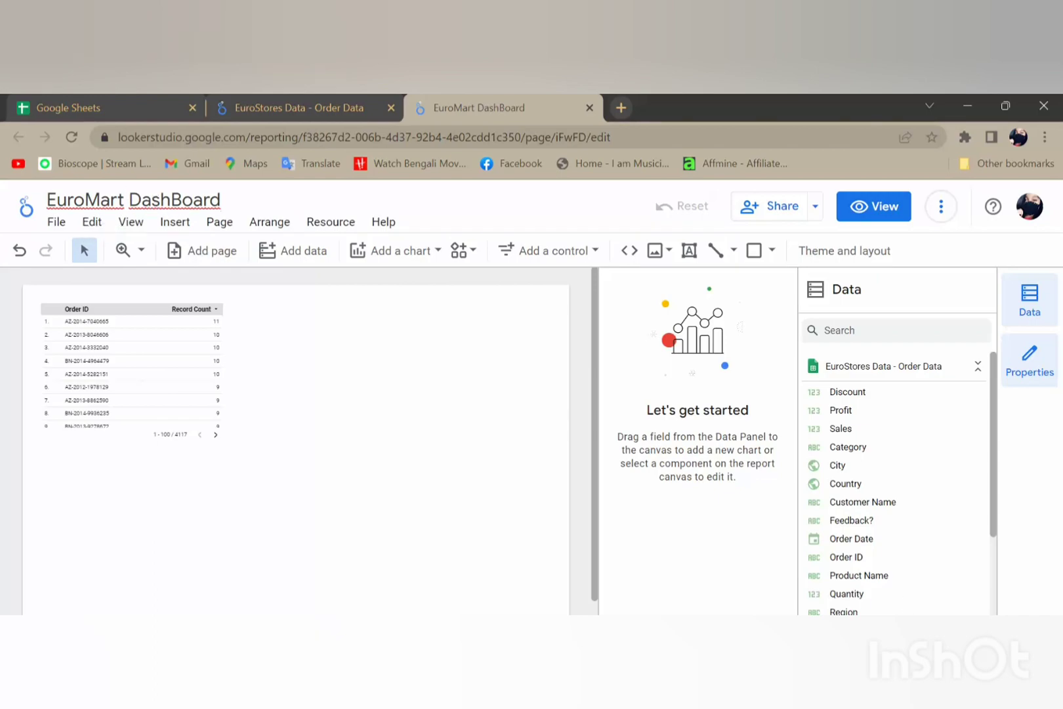